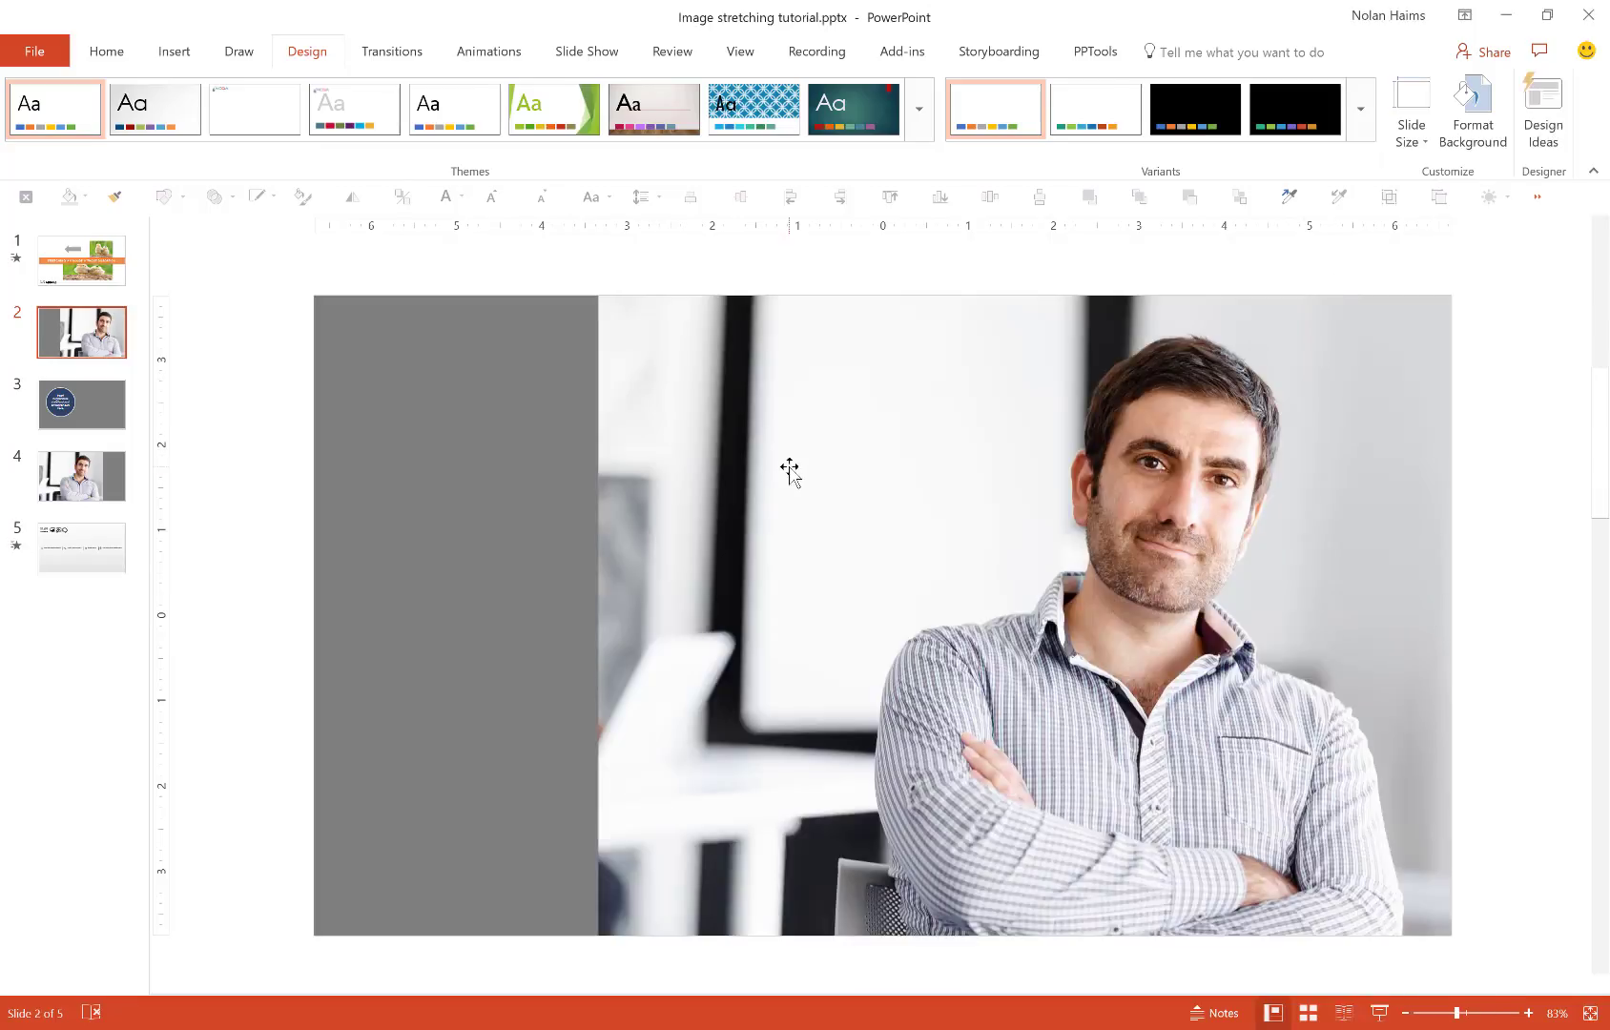
Try stretching the photo to the left edge and cropping its bottom, then undo both changes.
{"action": "left_click", "coordinate": [790, 470]}
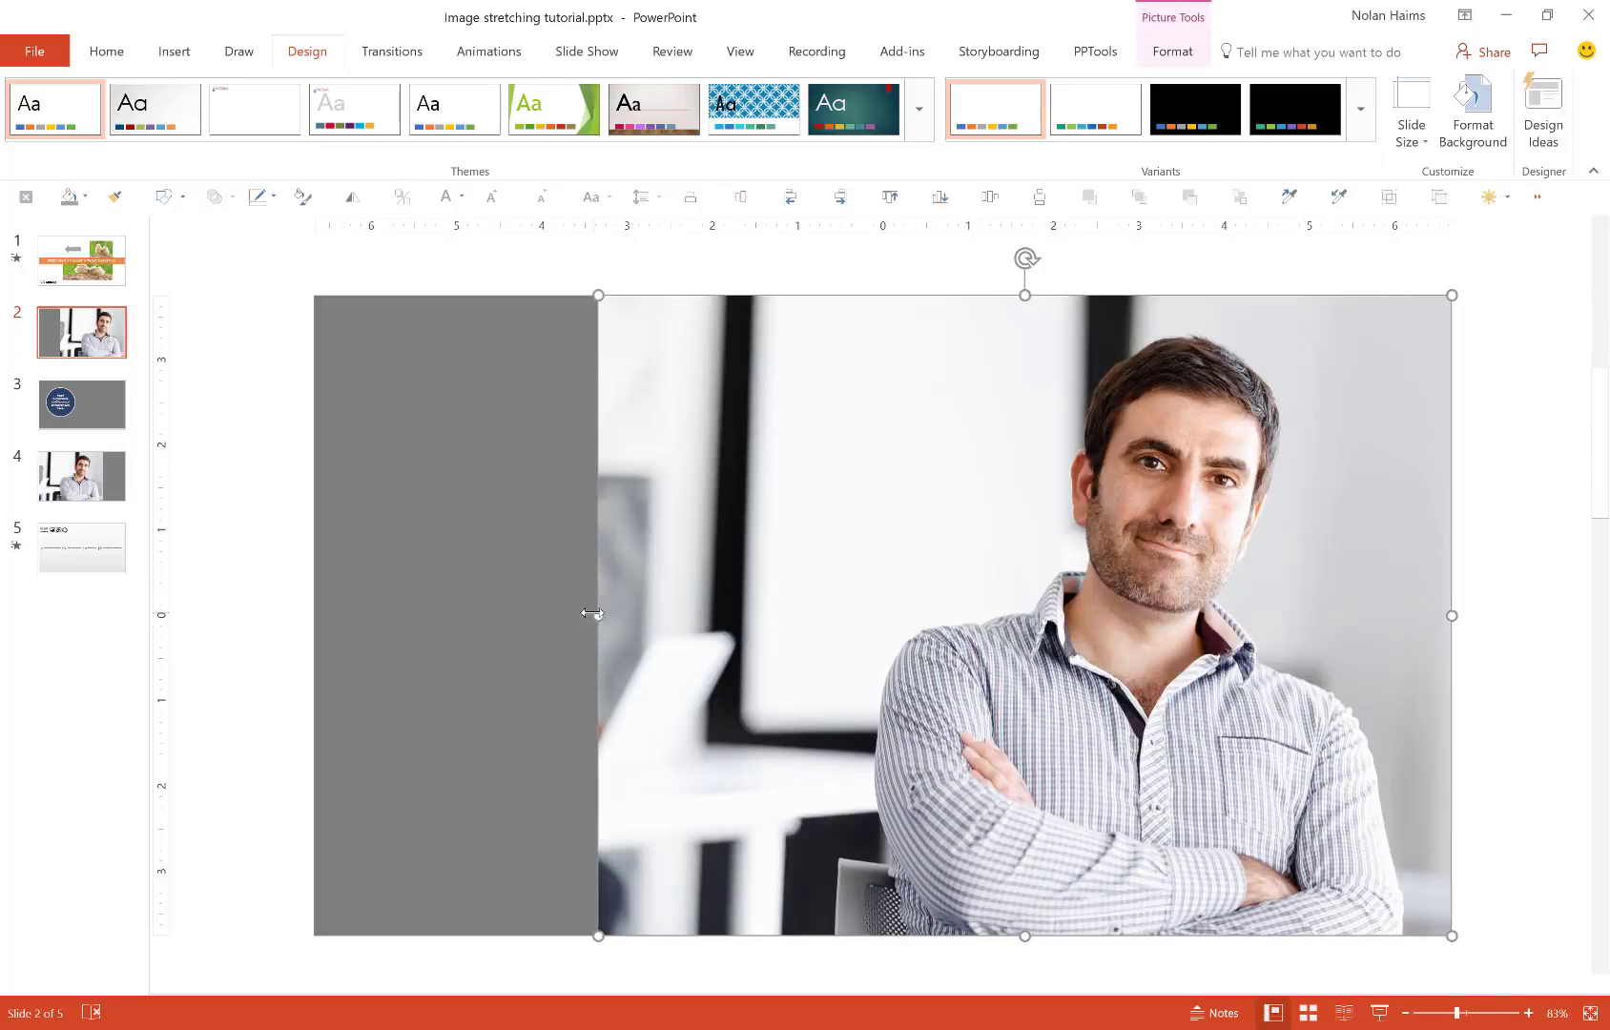
{"action": "left_click_drag", "start_coordinate": [508, 605], "coordinate": [314, 611]}
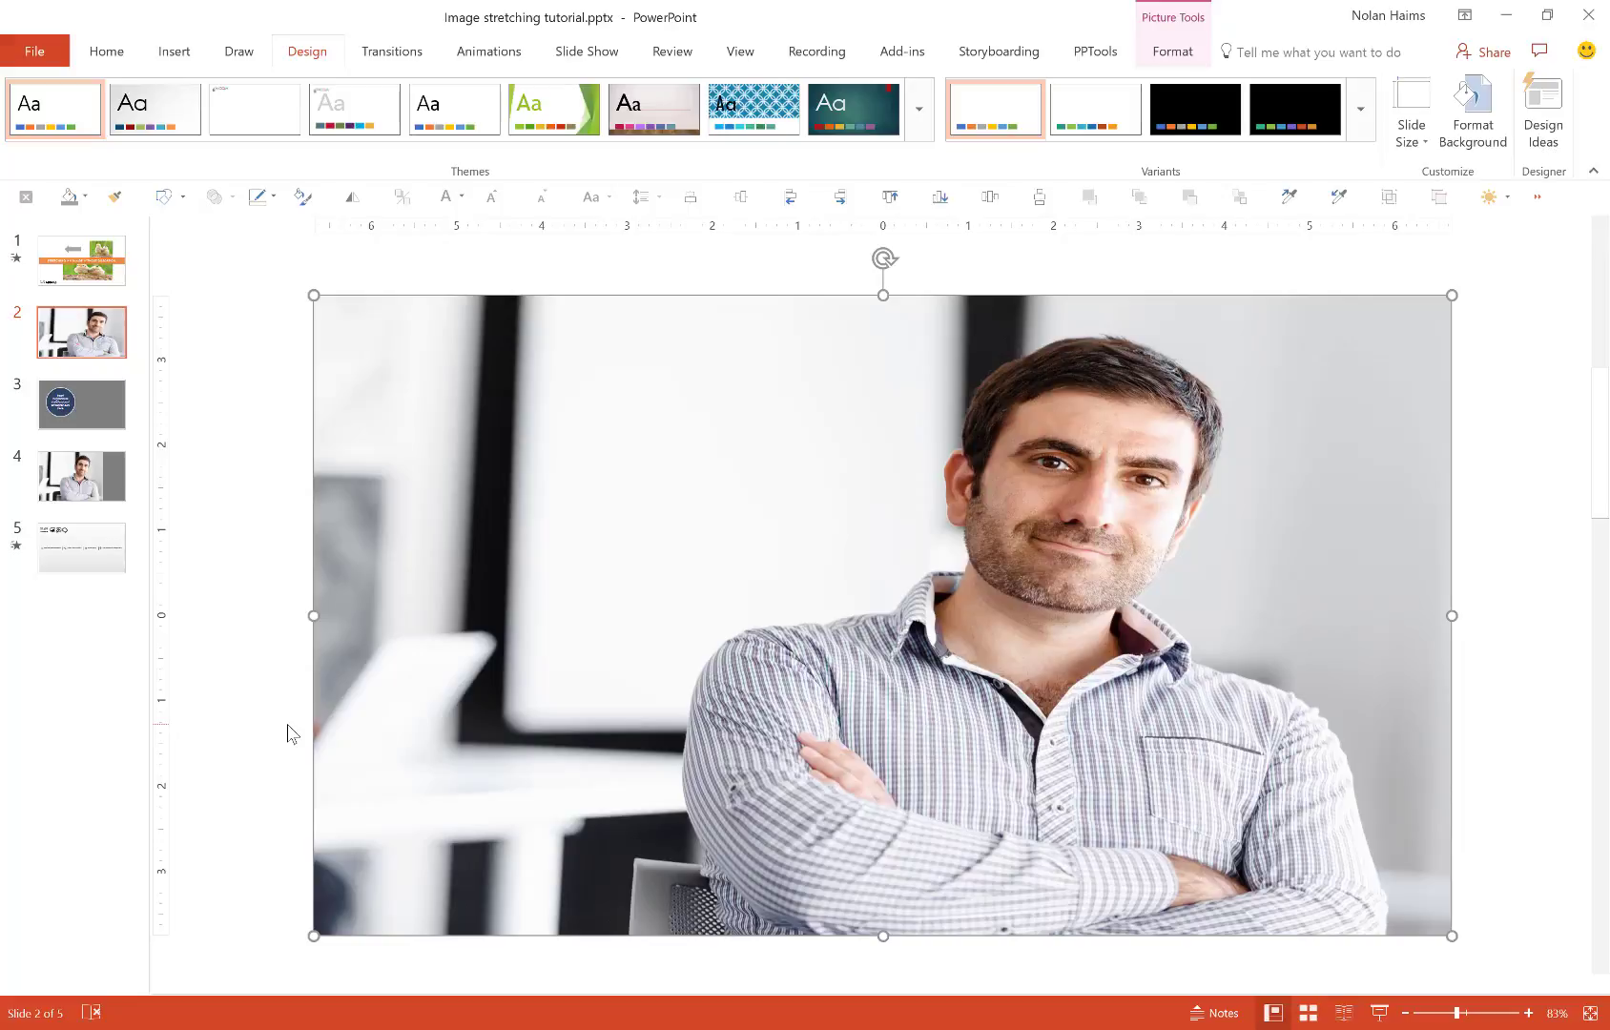
{"action": "key", "text": "ctrl+z"}
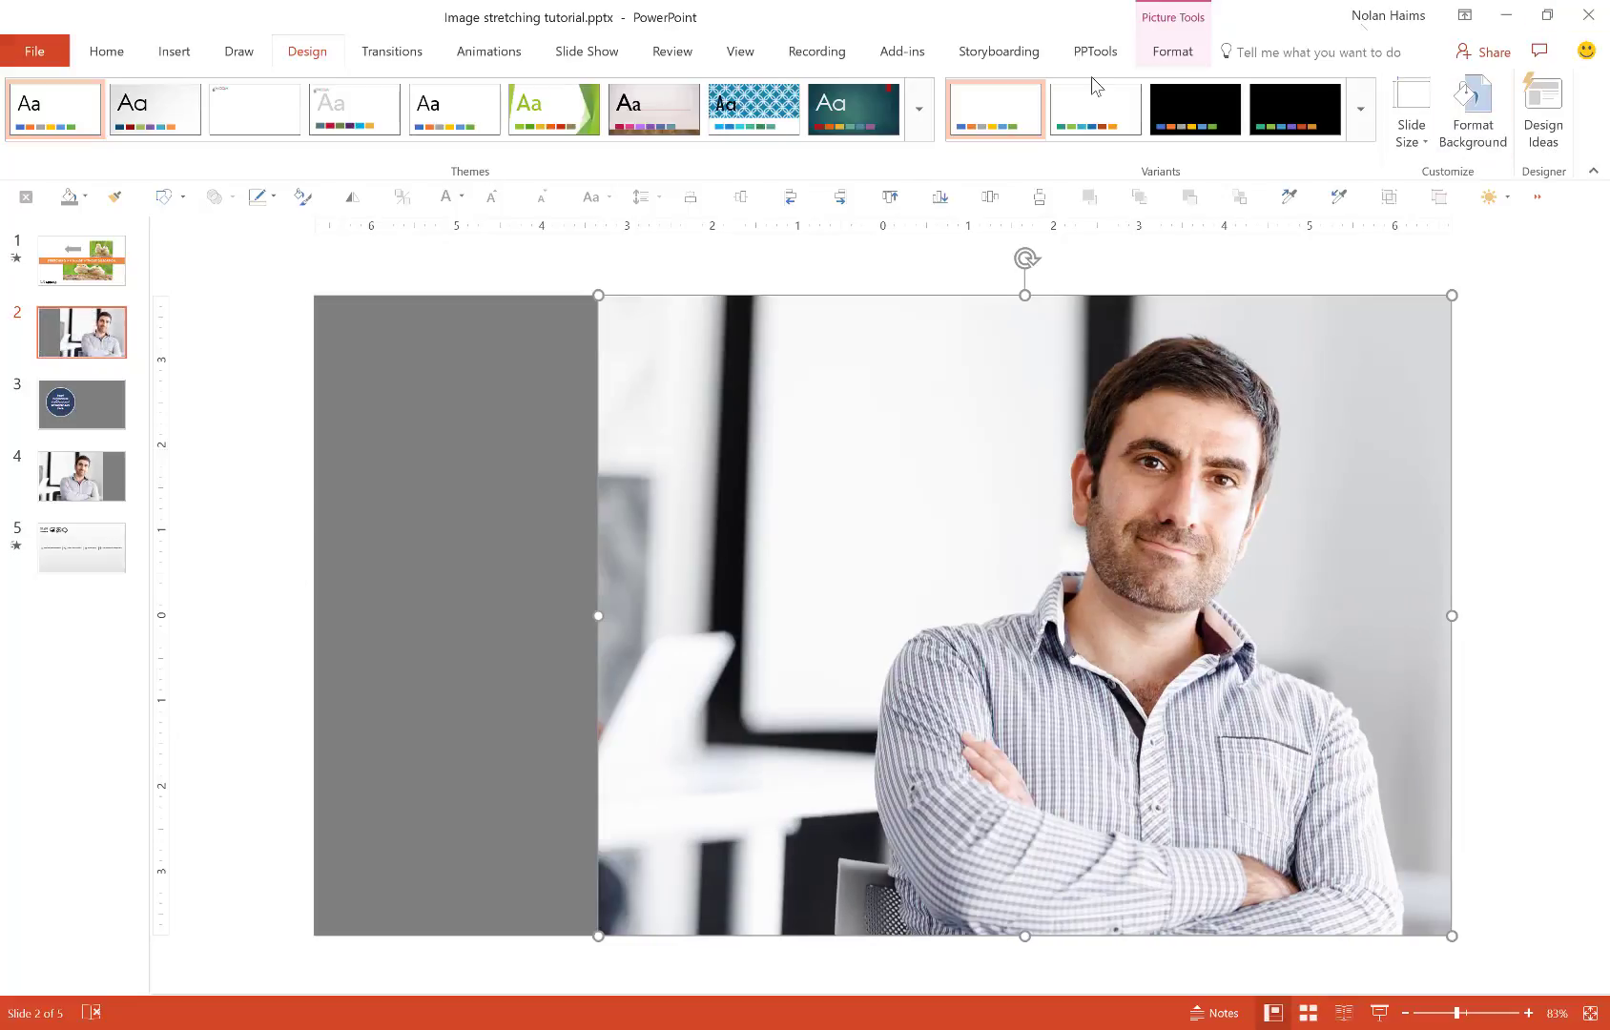
{"action": "left_click", "coordinate": [1146, 55]}
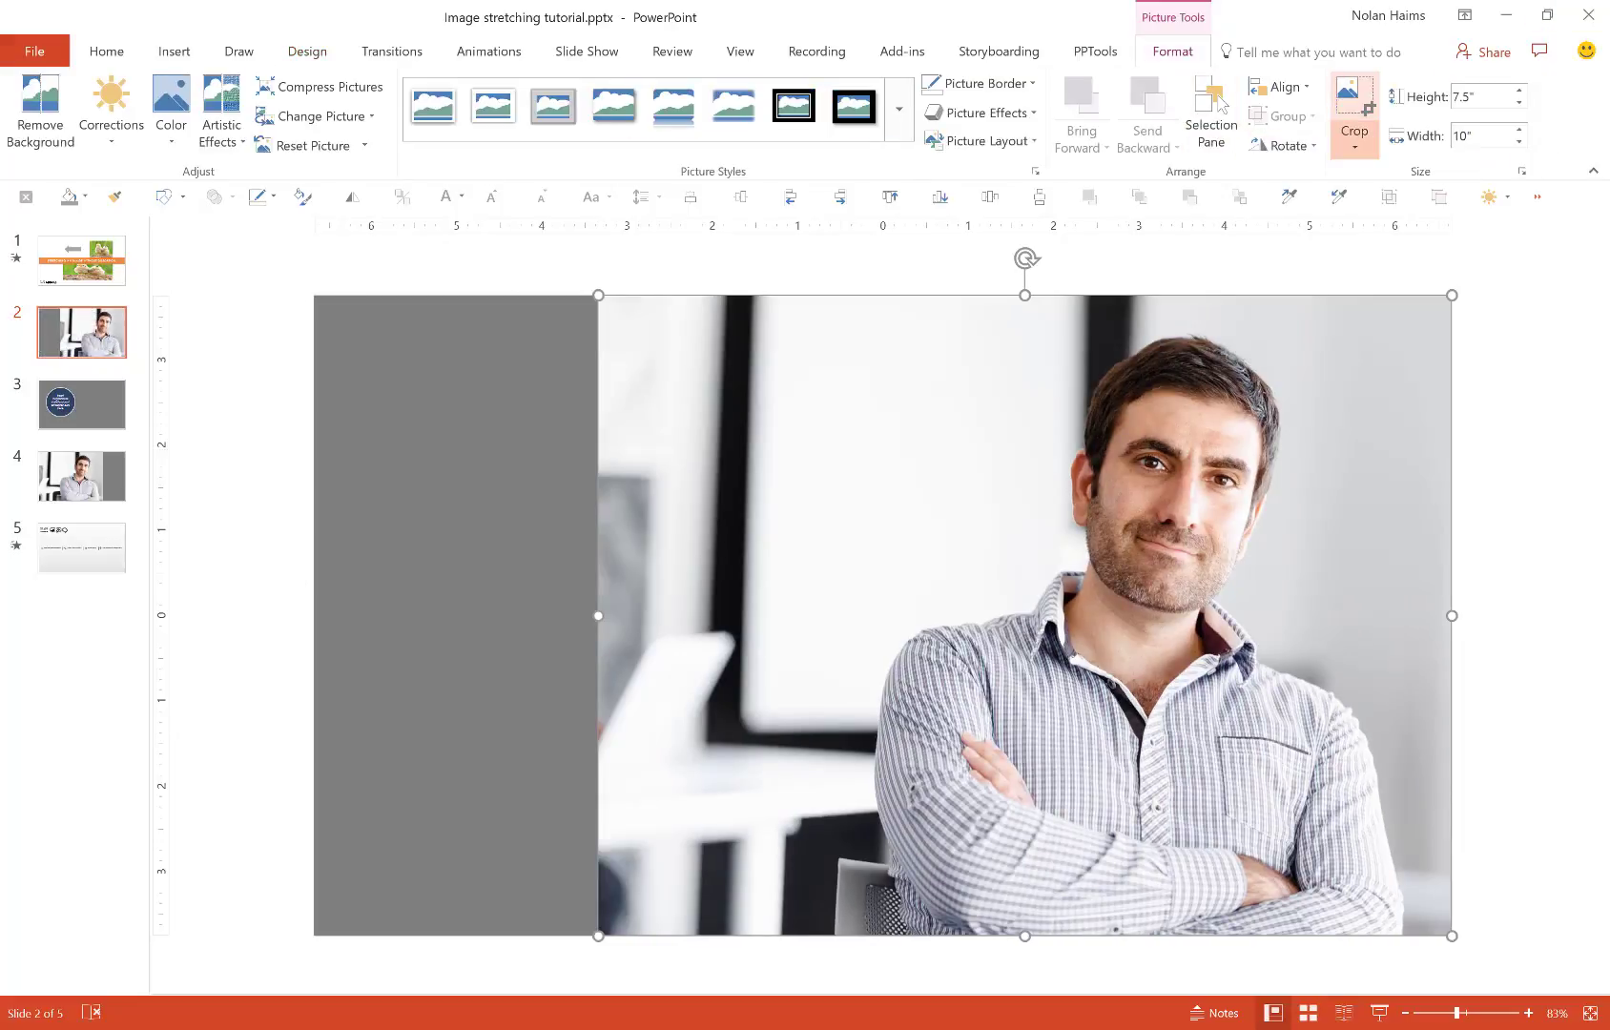
{"action": "left_click", "coordinate": [1352, 103]}
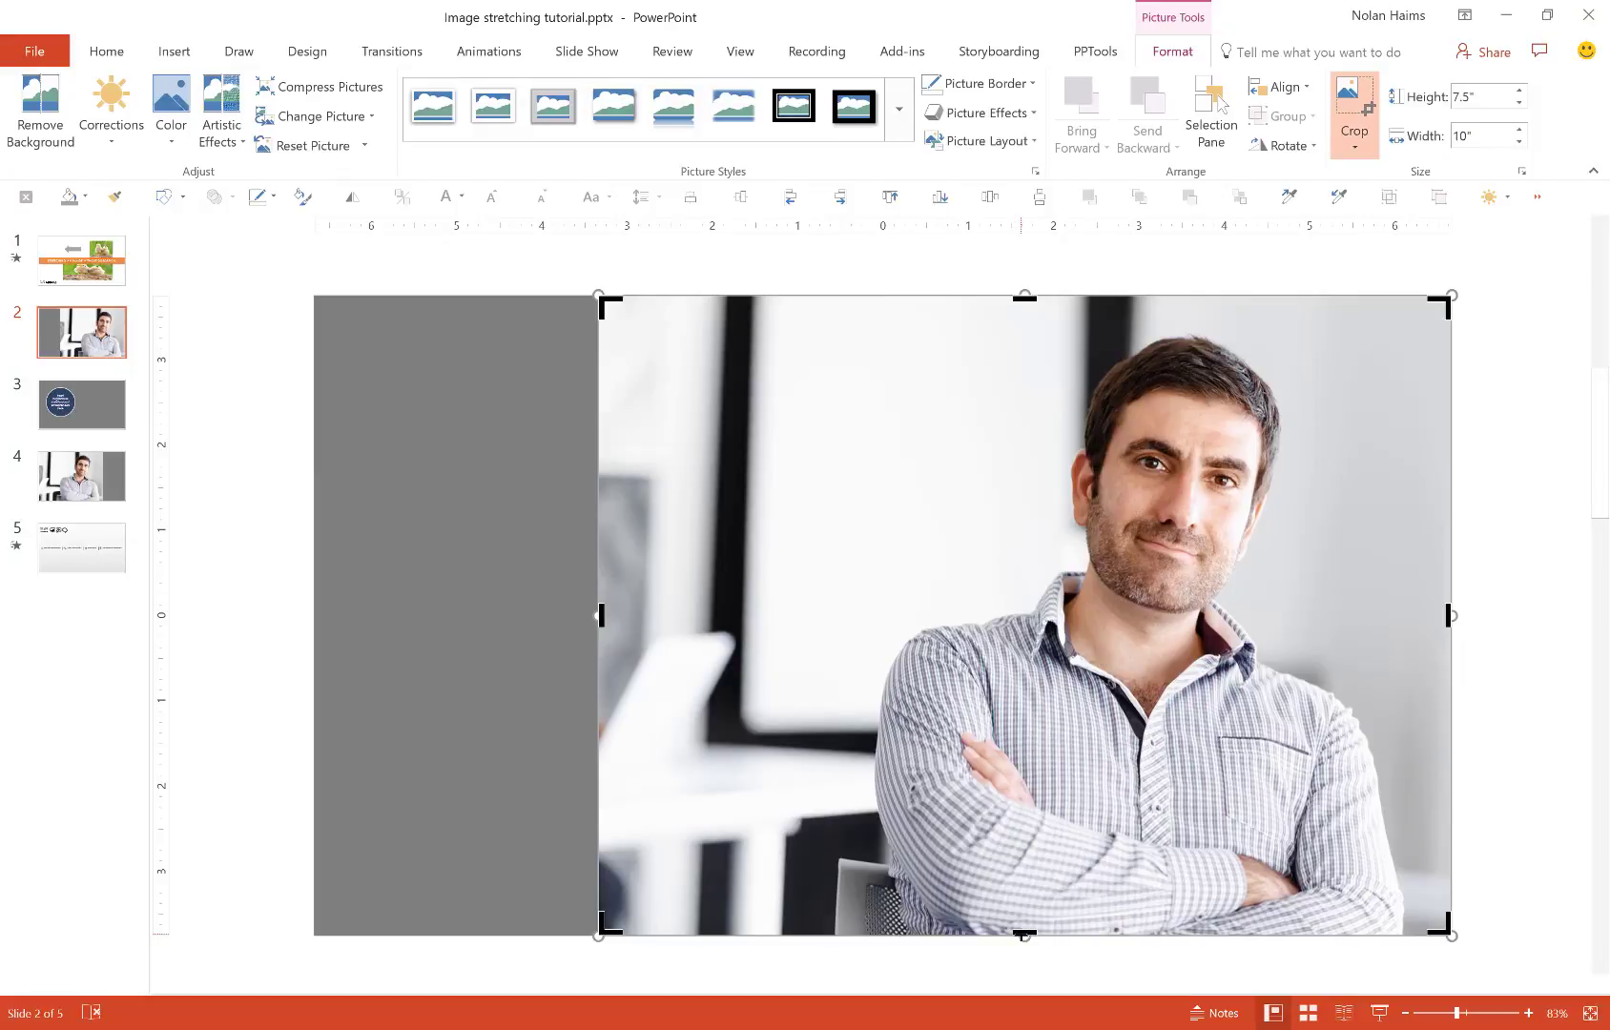
{"action": "left_click_drag", "start_coordinate": [1018, 925], "coordinate": [1018, 792]}
{"action": "left_click", "coordinate": [1484, 837]}
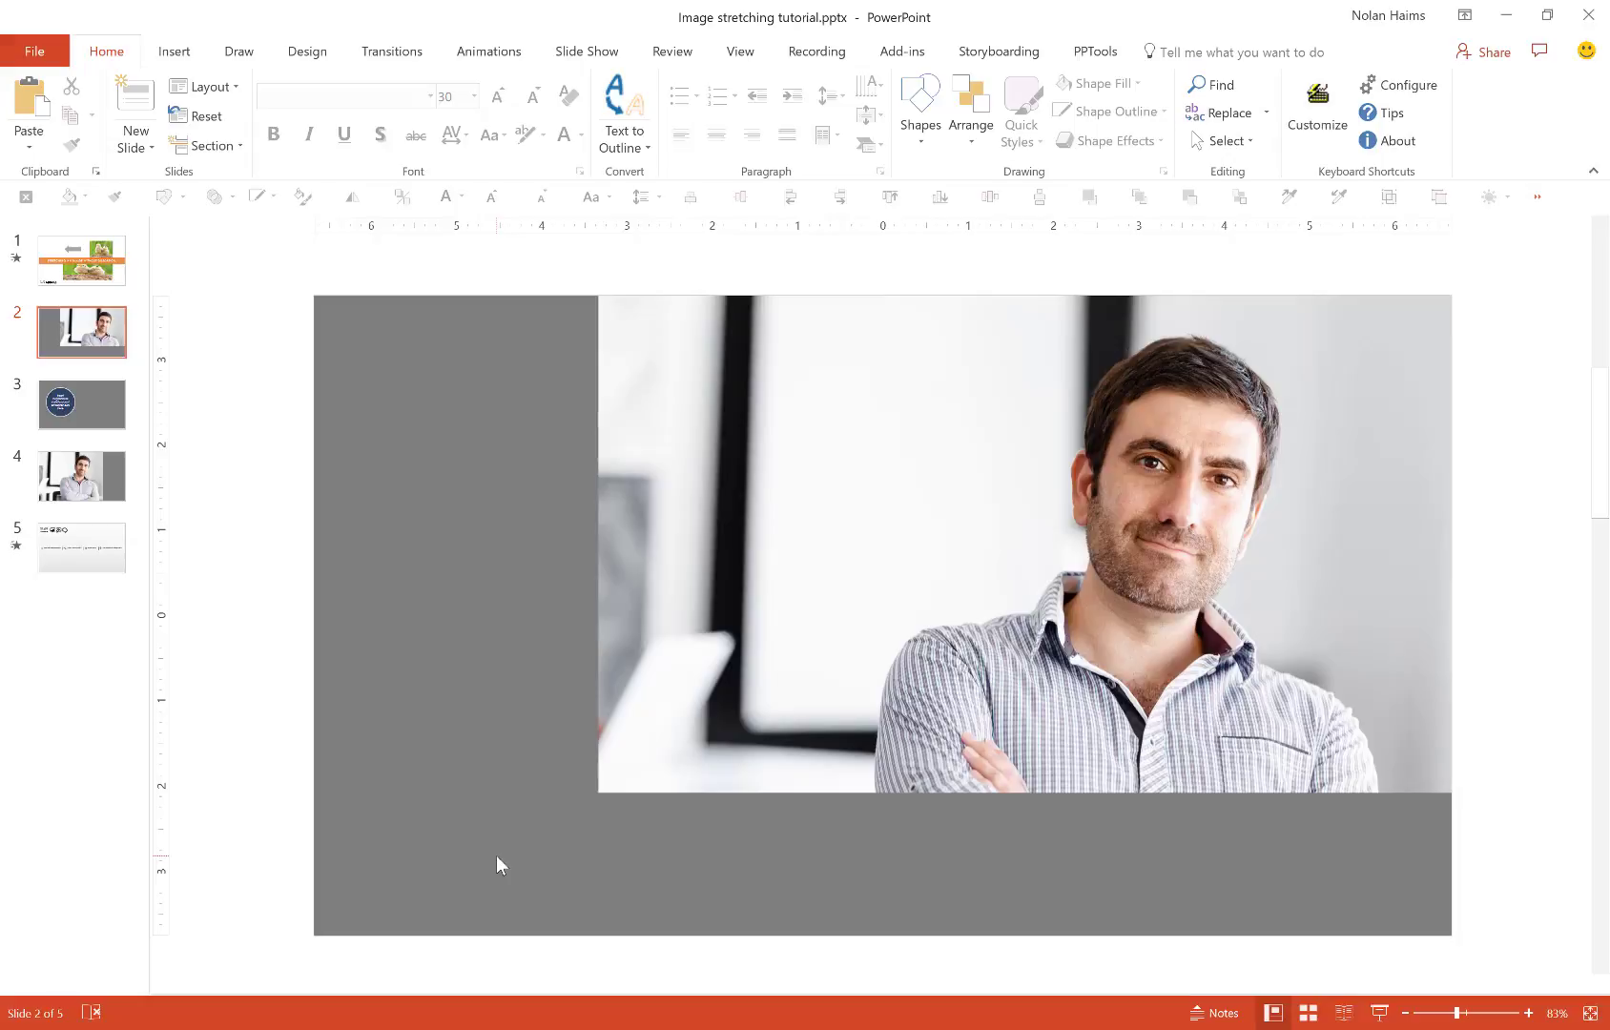
{"action": "key", "text": "ctrl+z"}
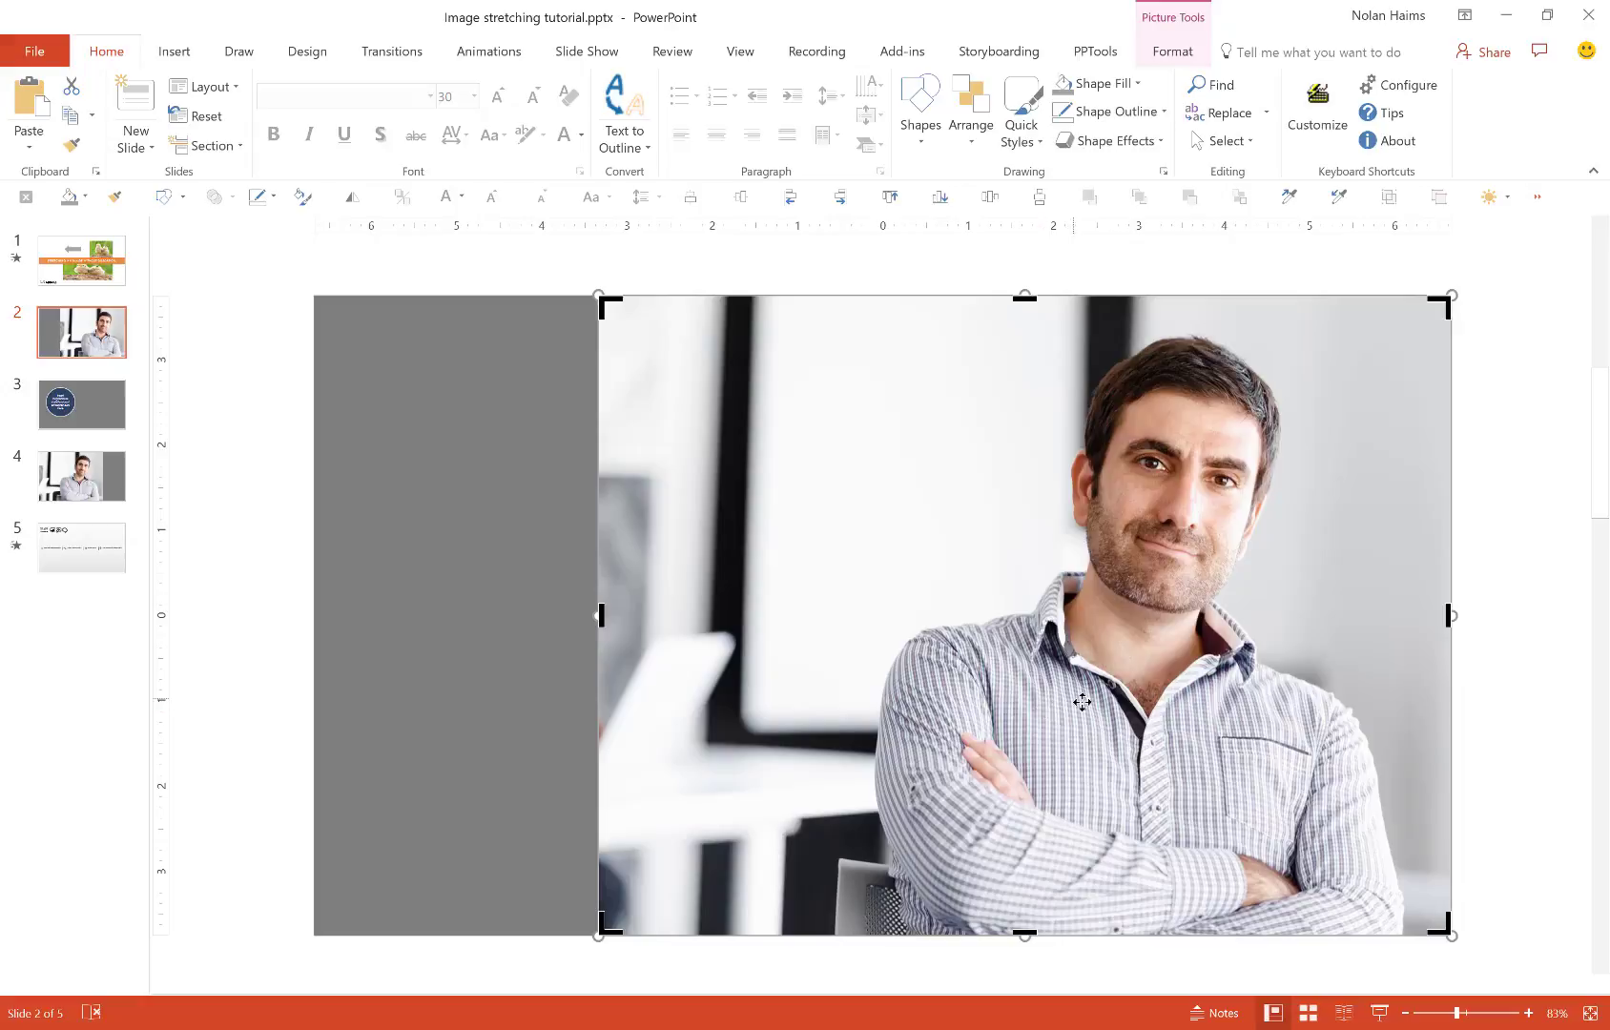
Duplicate the photo and align the copy to the slide's top and right edges.
{"action": "left_click", "coordinate": [1577, 783]}
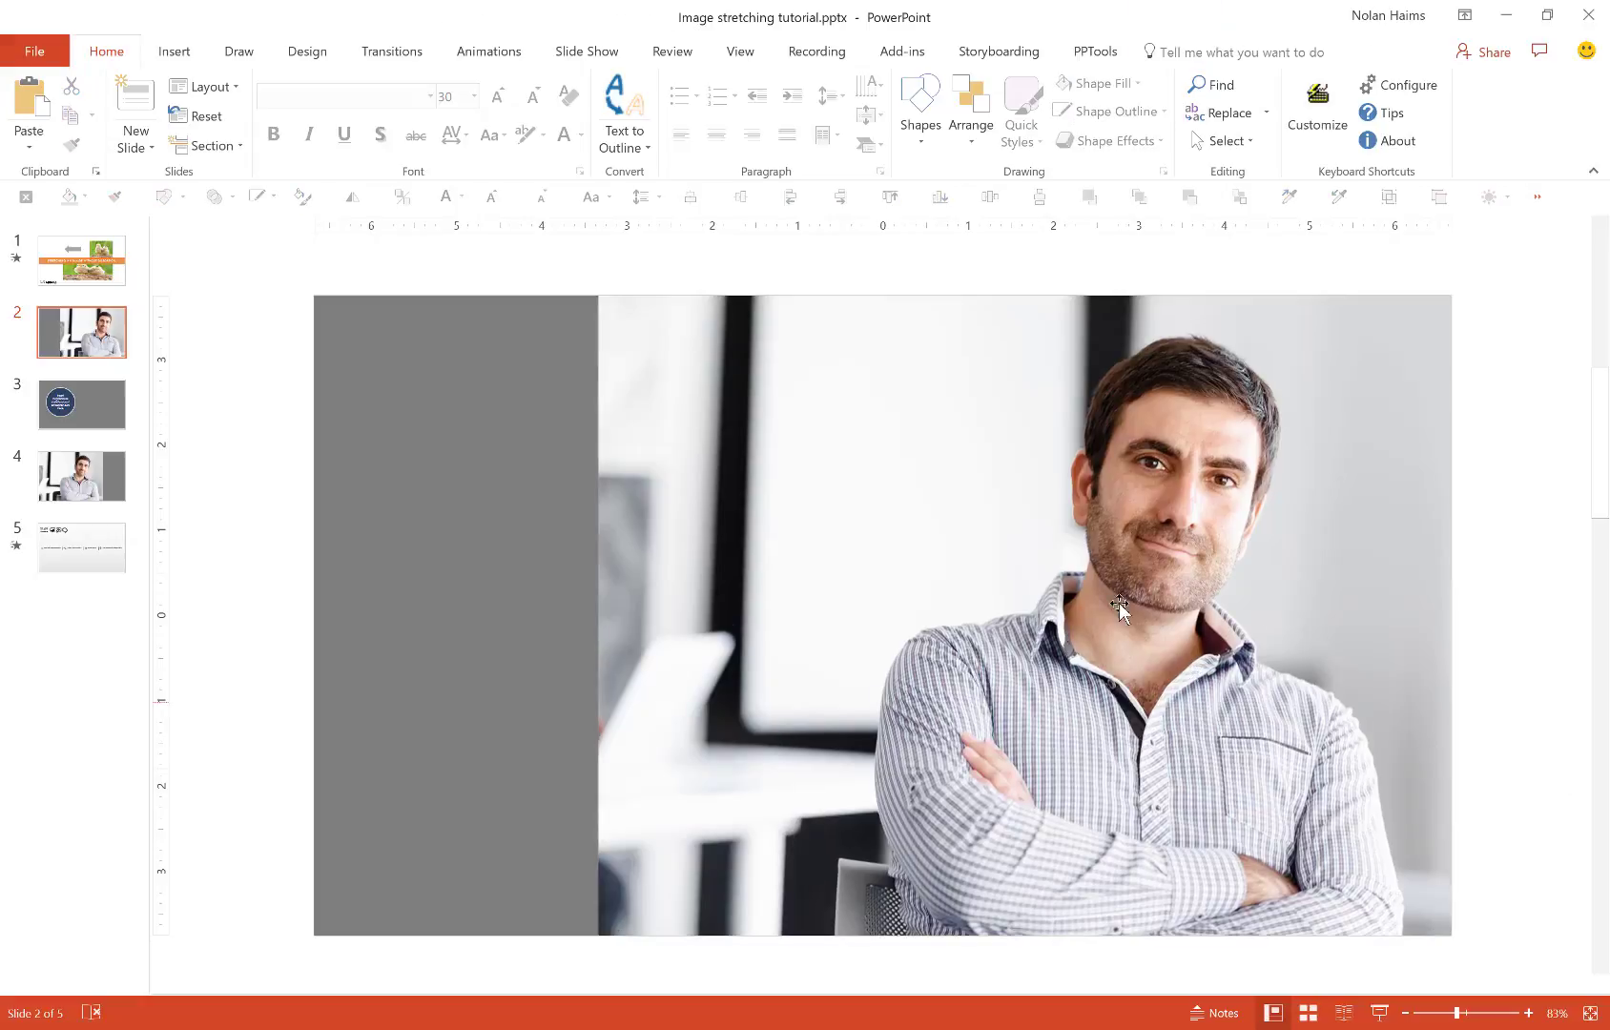
{"action": "left_click", "coordinate": [1039, 530]}
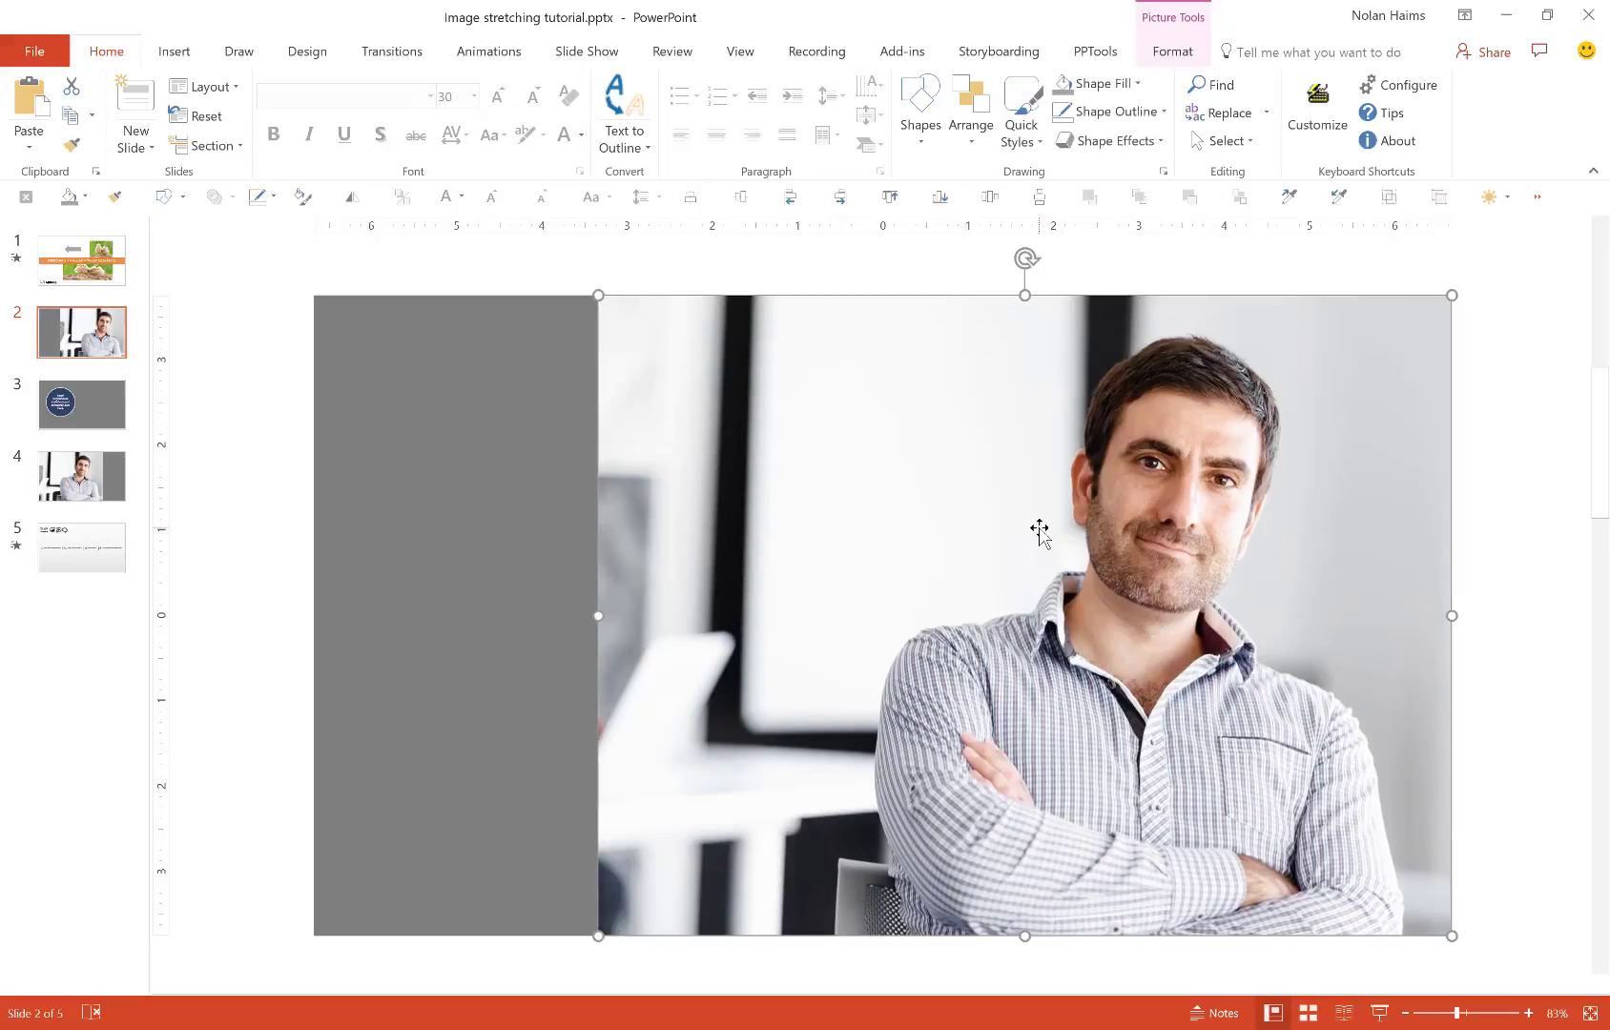
{"action": "key", "text": "ctrl+c"}
{"action": "key", "text": "ctrl+v"}
{"action": "left_click_drag", "start_coordinate": [1038, 617], "coordinate": [932, 613]}
{"action": "key", "text": "ctrl+shift+r"}
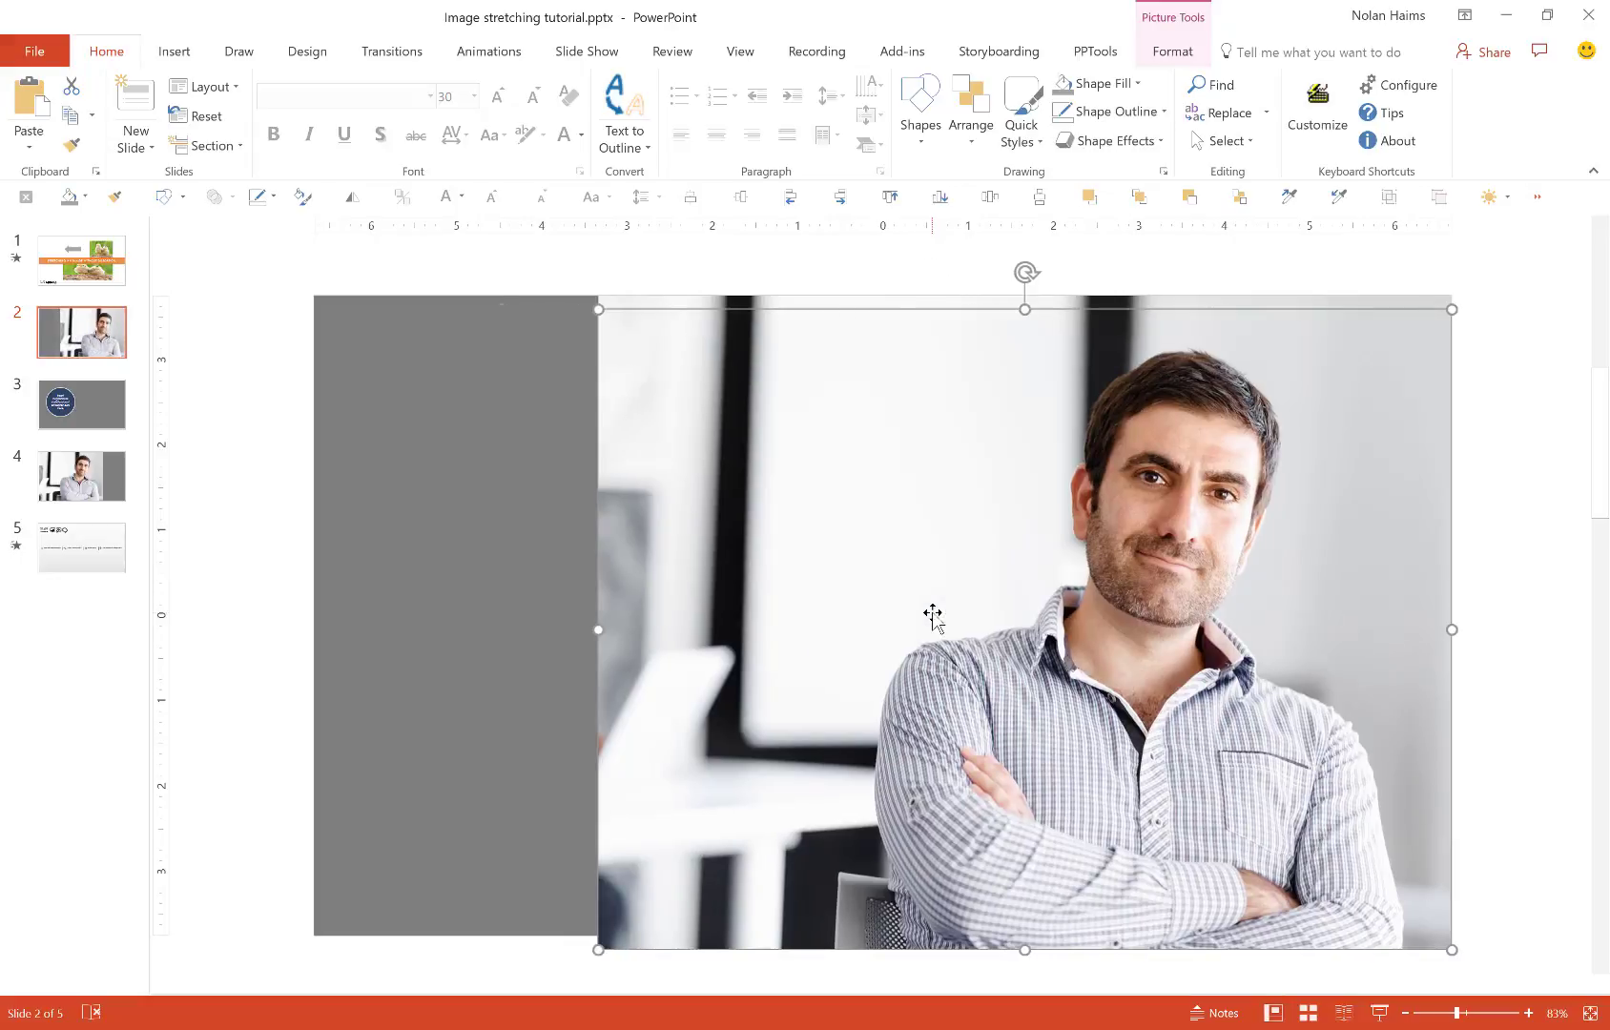
{"action": "key", "text": "ctrl+shift+t"}
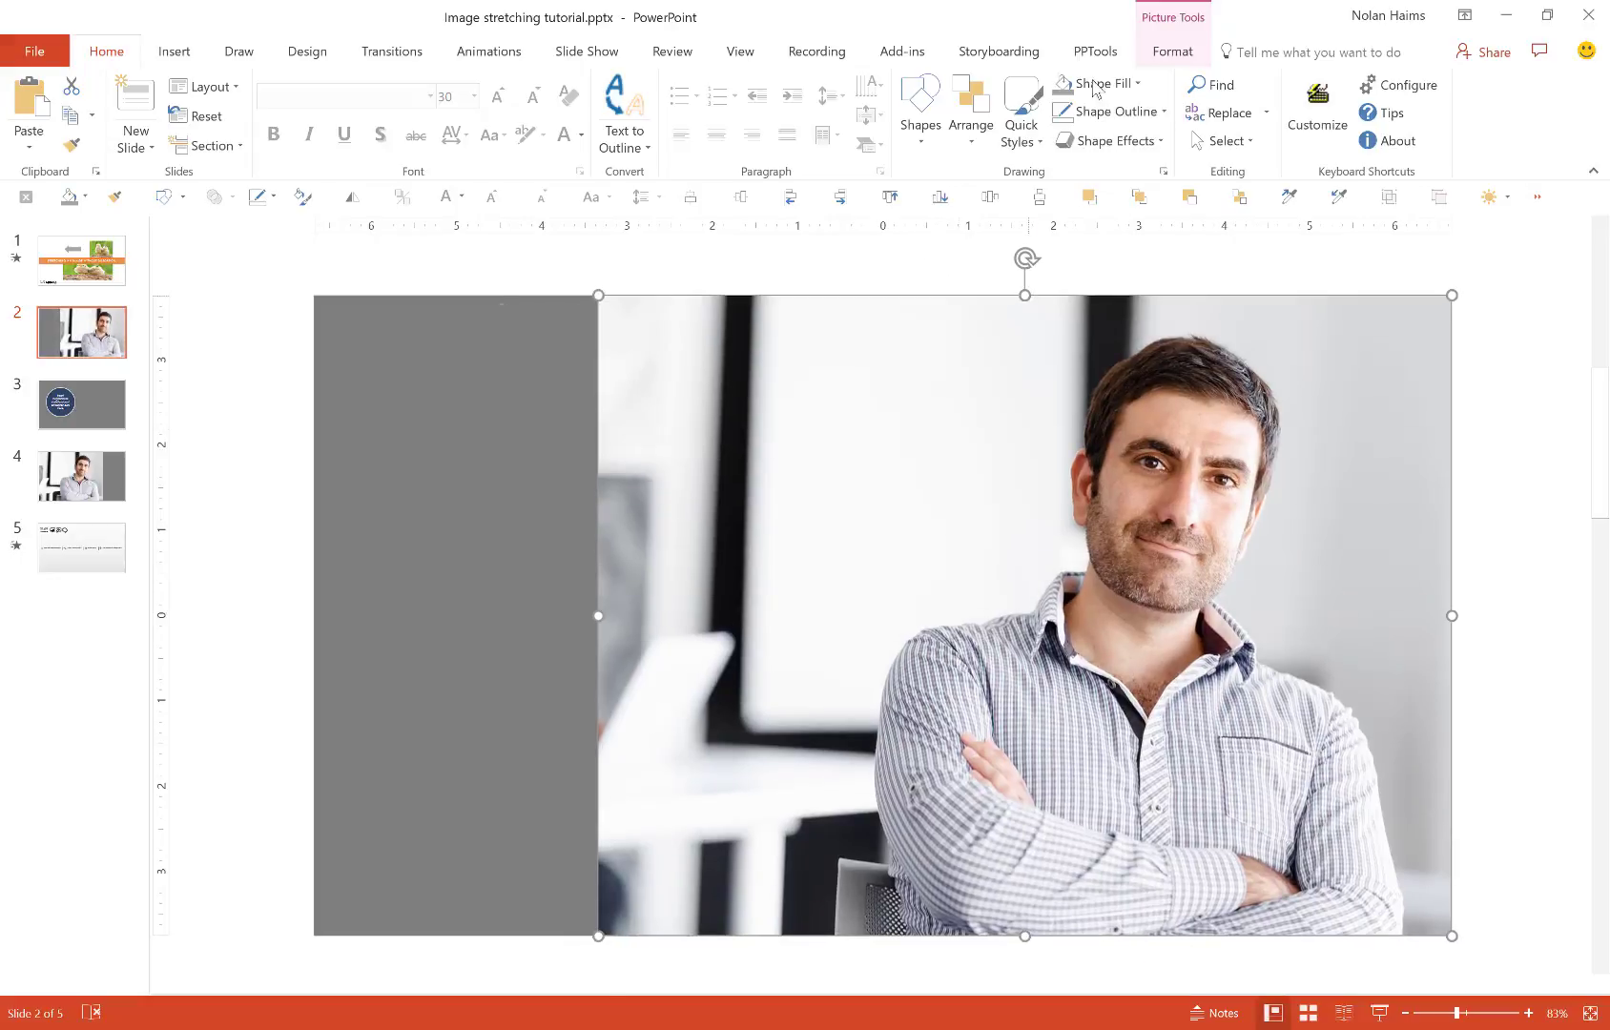
Crop the duplicate from the right down to a 2.72"-wide left background strip.
{"action": "left_click", "coordinate": [1167, 52]}
{"action": "left_click", "coordinate": [1354, 103]}
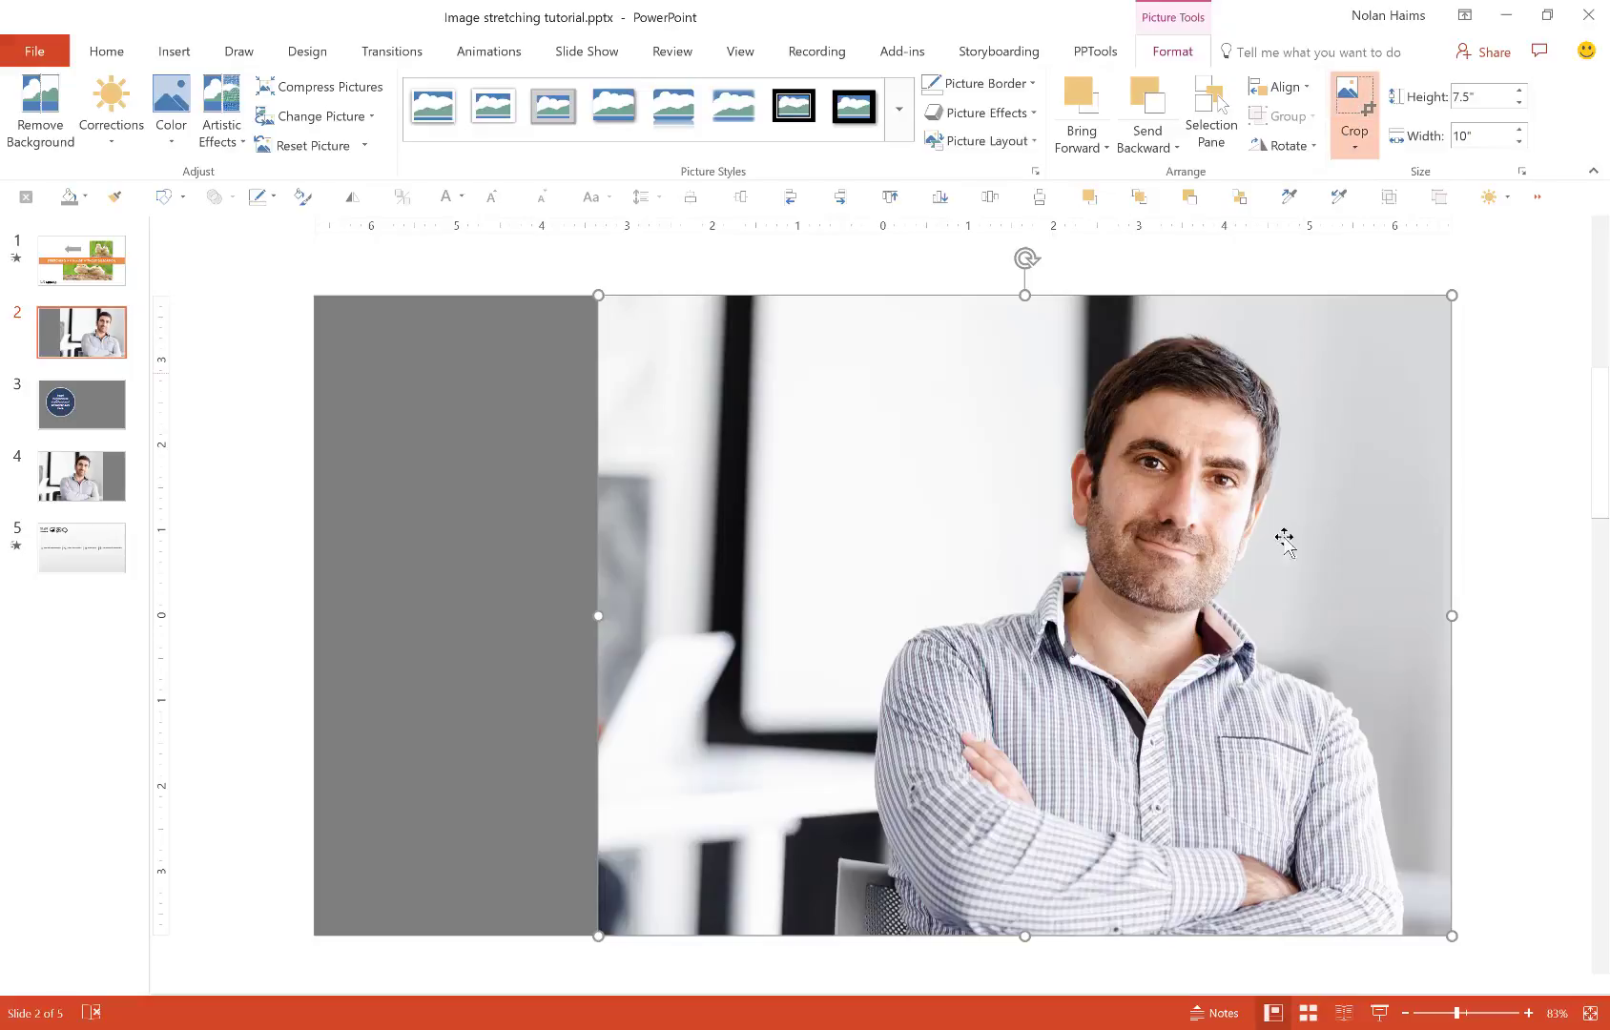
{"action": "left_click_drag", "start_coordinate": [1443, 615], "coordinate": [830, 628]}
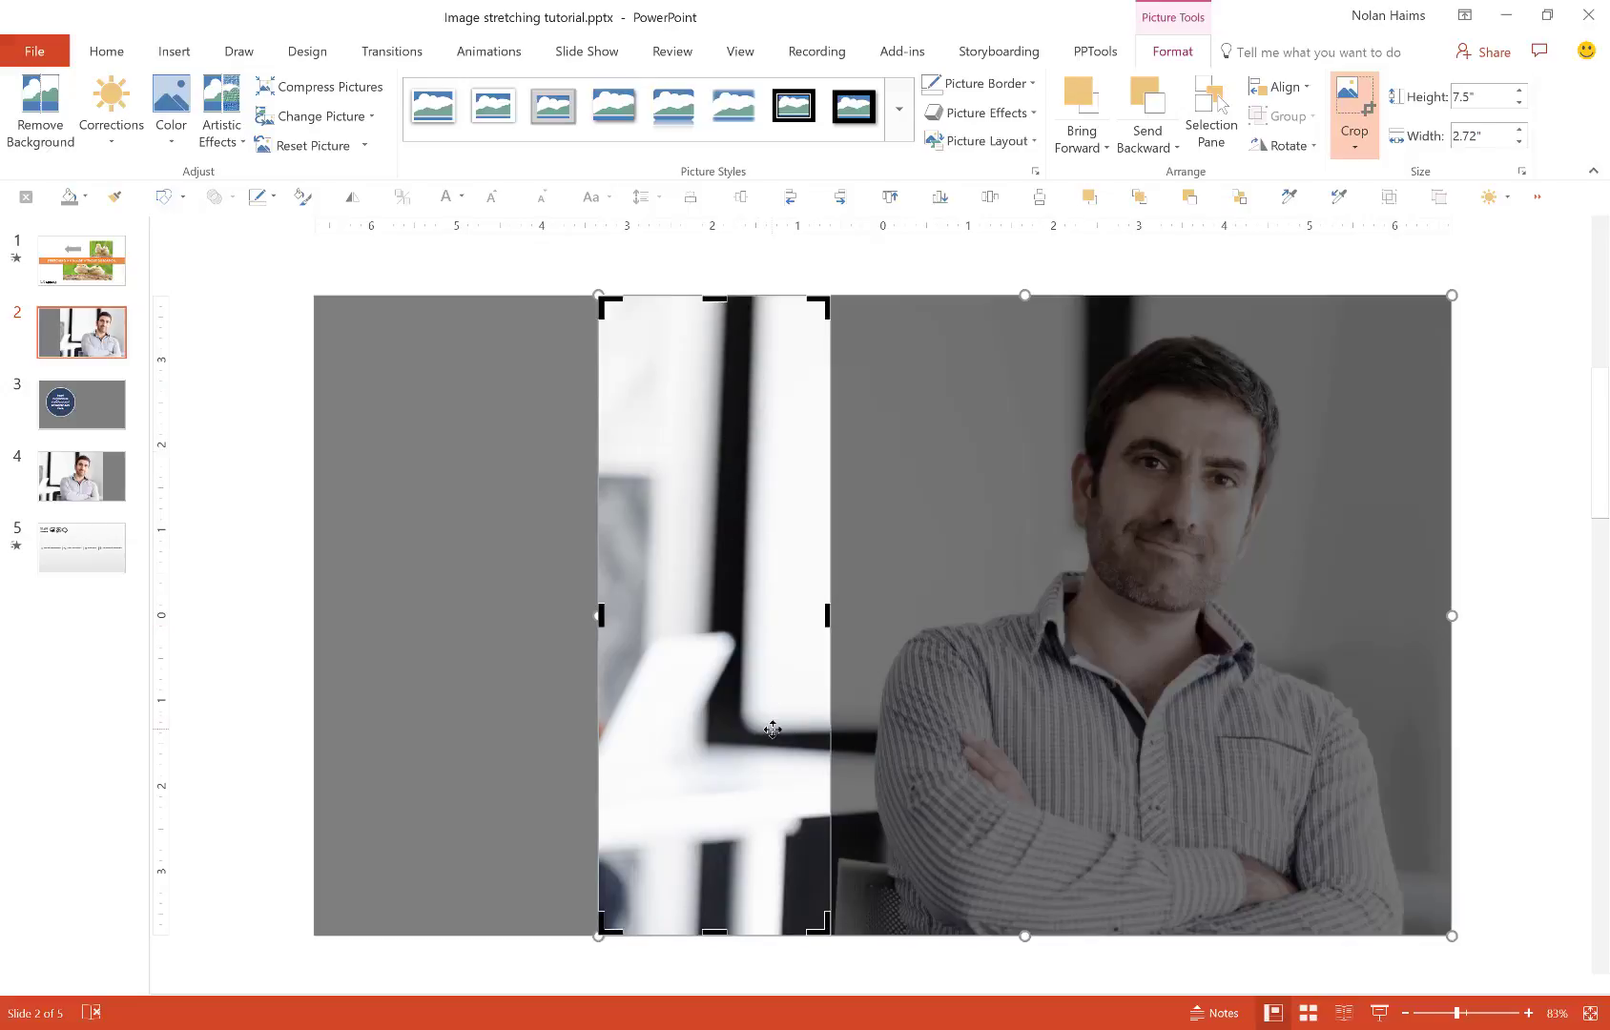
{"action": "key", "text": "Escape"}
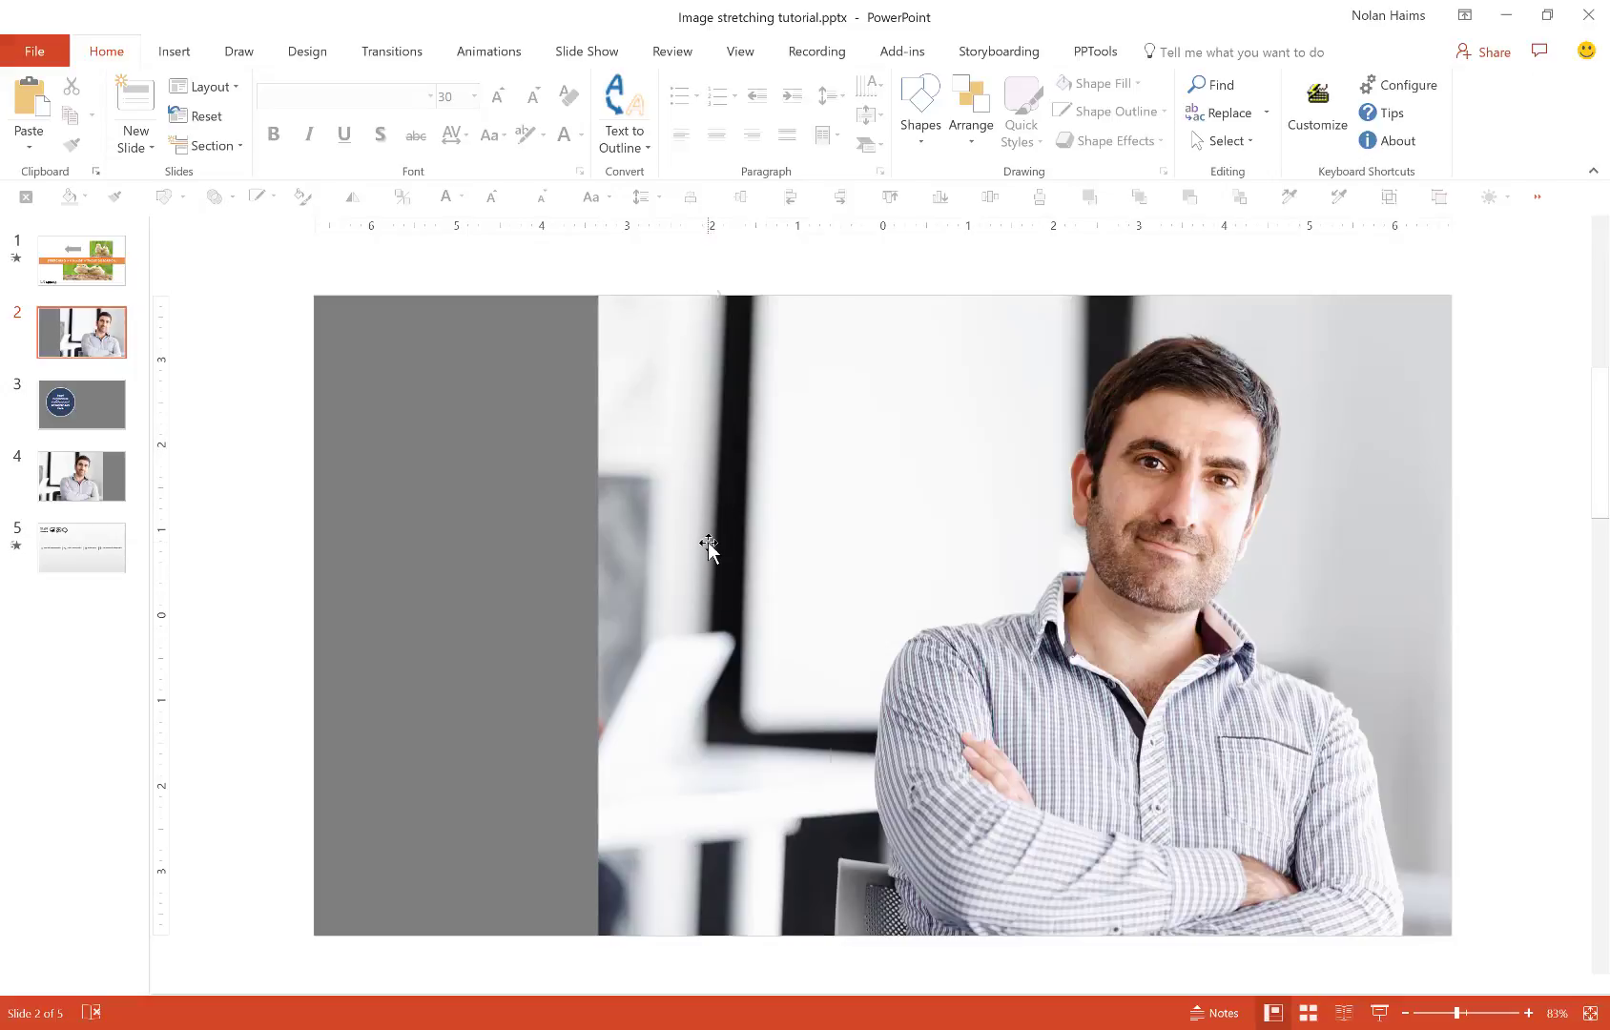
Drag the cropped background strip's left handle out to the slide's left edge, covering the grey area.
{"action": "left_click", "coordinate": [707, 541]}
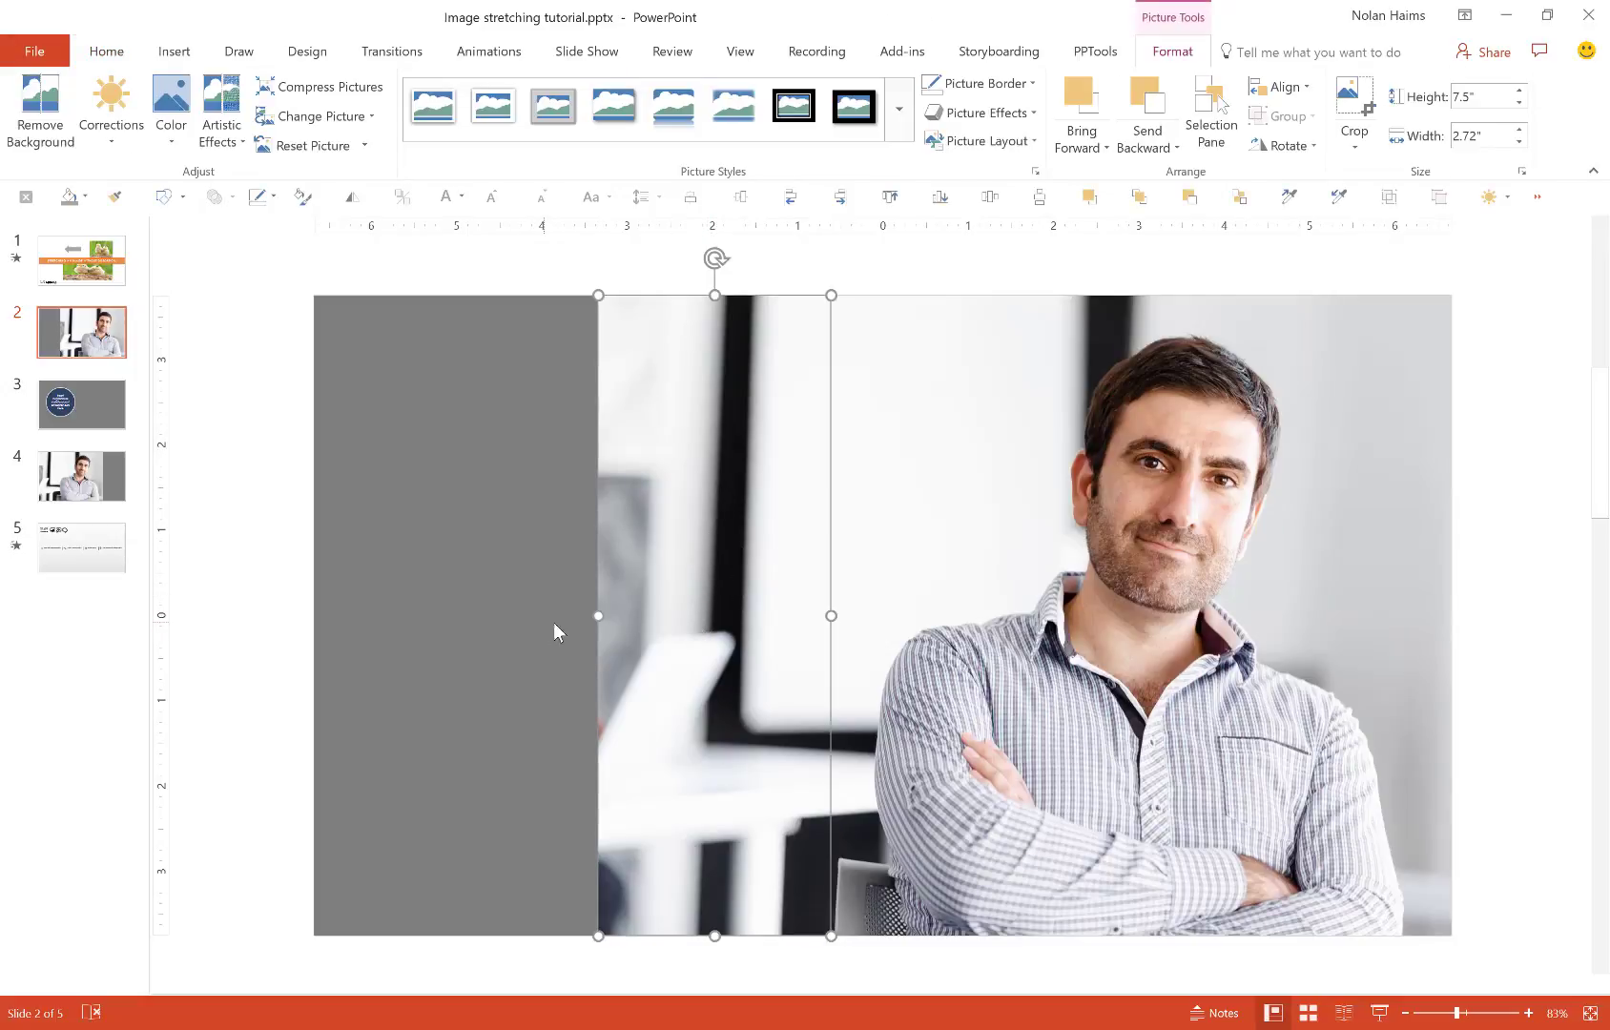
{"action": "left_click_drag", "start_coordinate": [598, 615], "coordinate": [313, 623]}
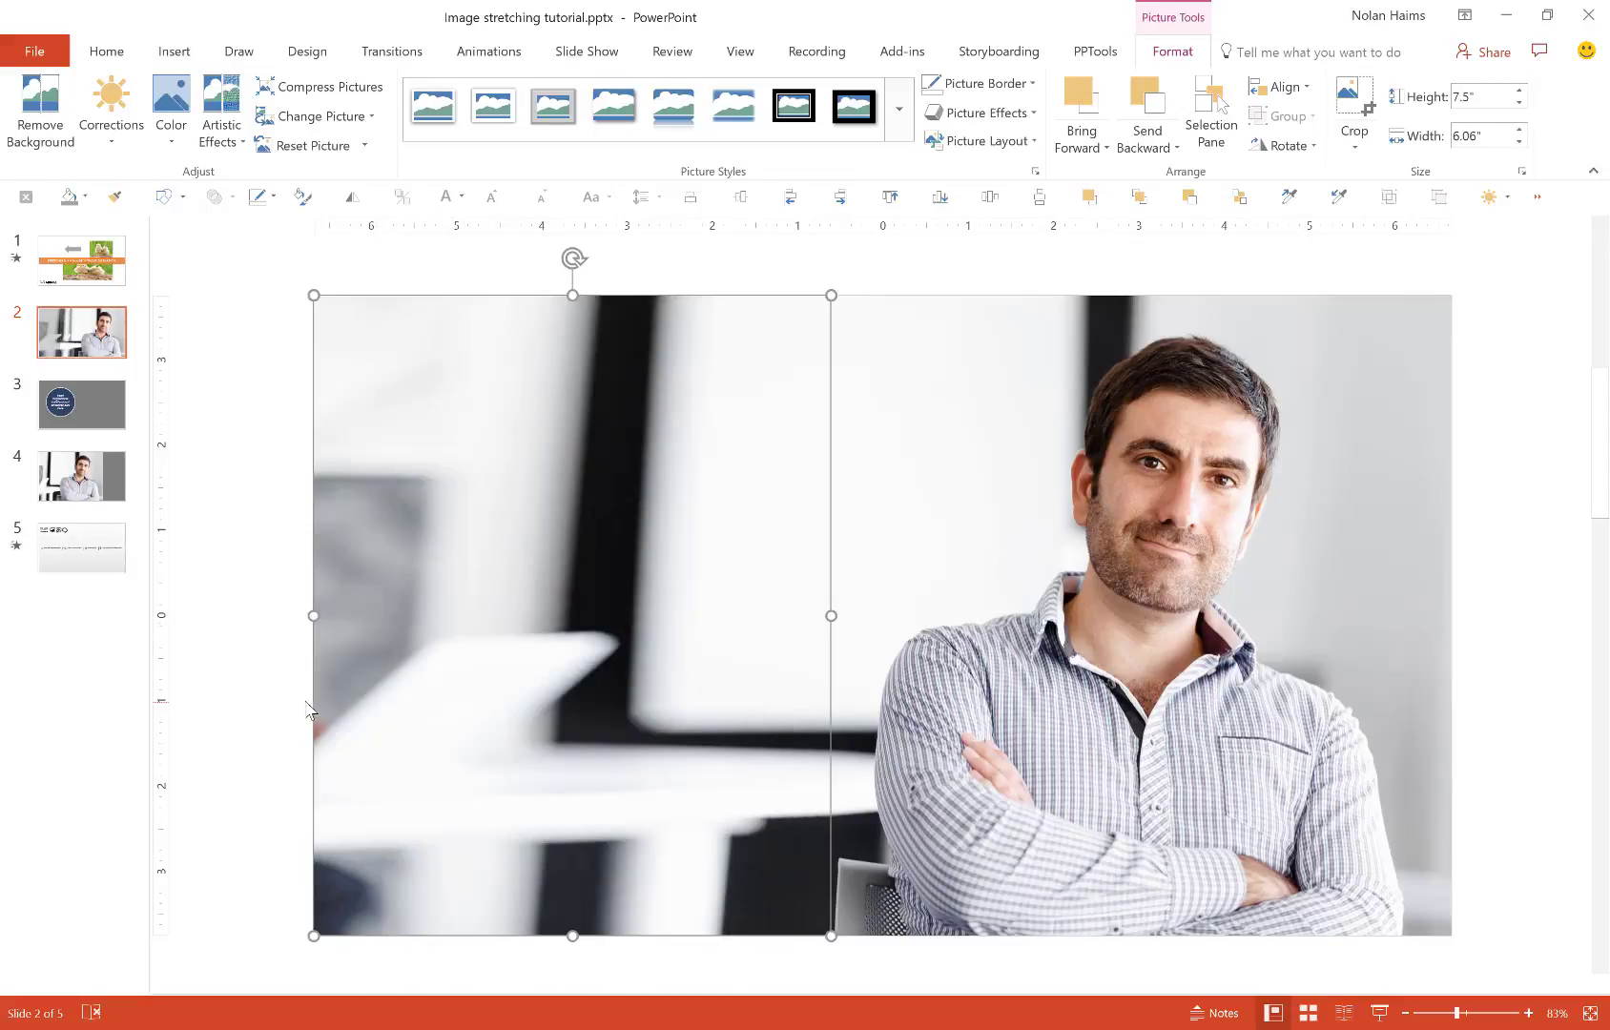
{"action": "left_click", "coordinate": [266, 620]}
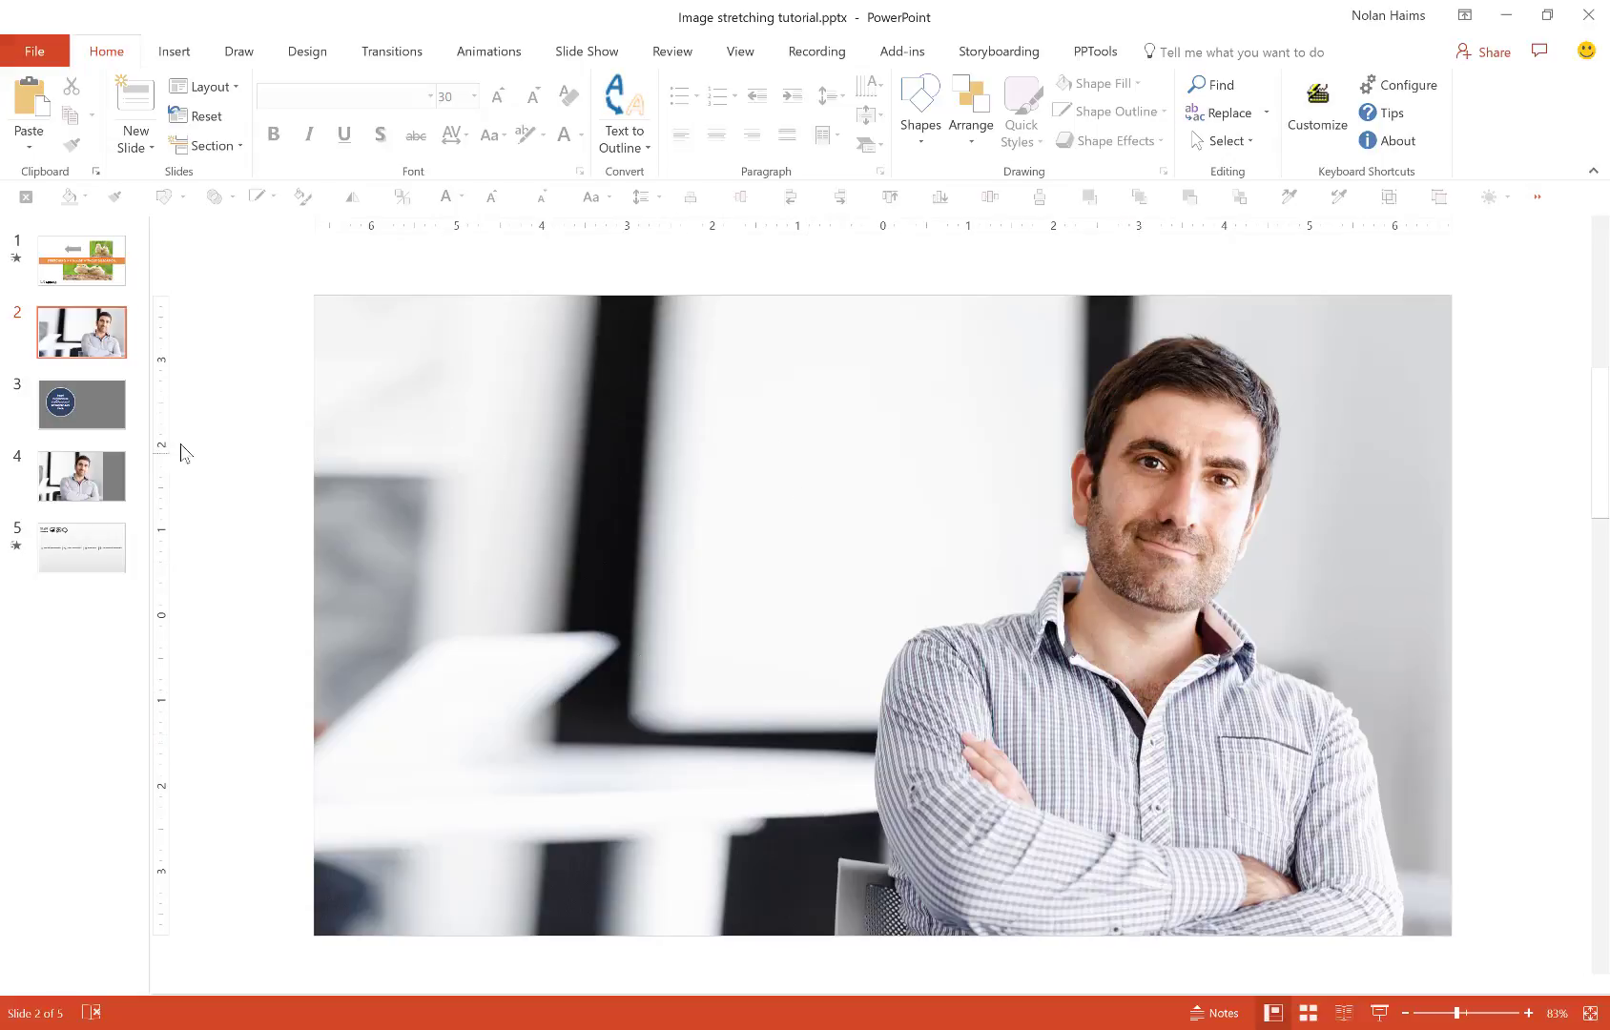
Paste slide 3's navy statistic circle onto slide 2, then move on to slide 4.
{"action": "left_click", "coordinate": [111, 407]}
{"action": "left_click", "coordinate": [503, 482]}
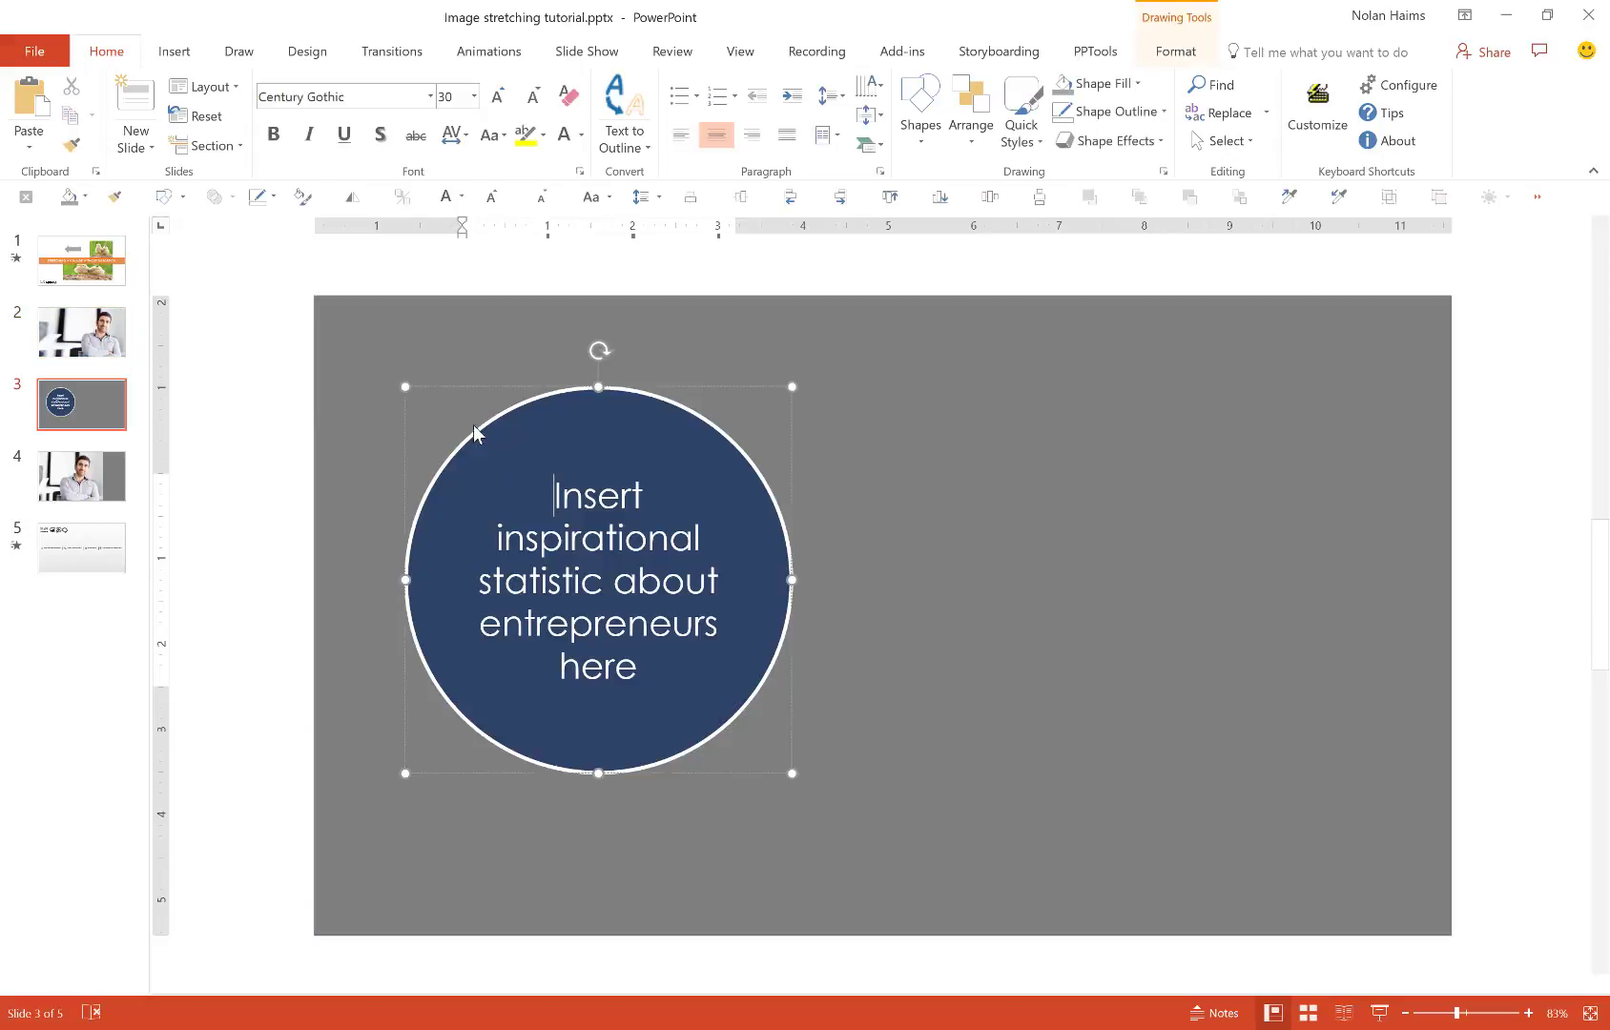
{"action": "left_click", "coordinate": [481, 426]}
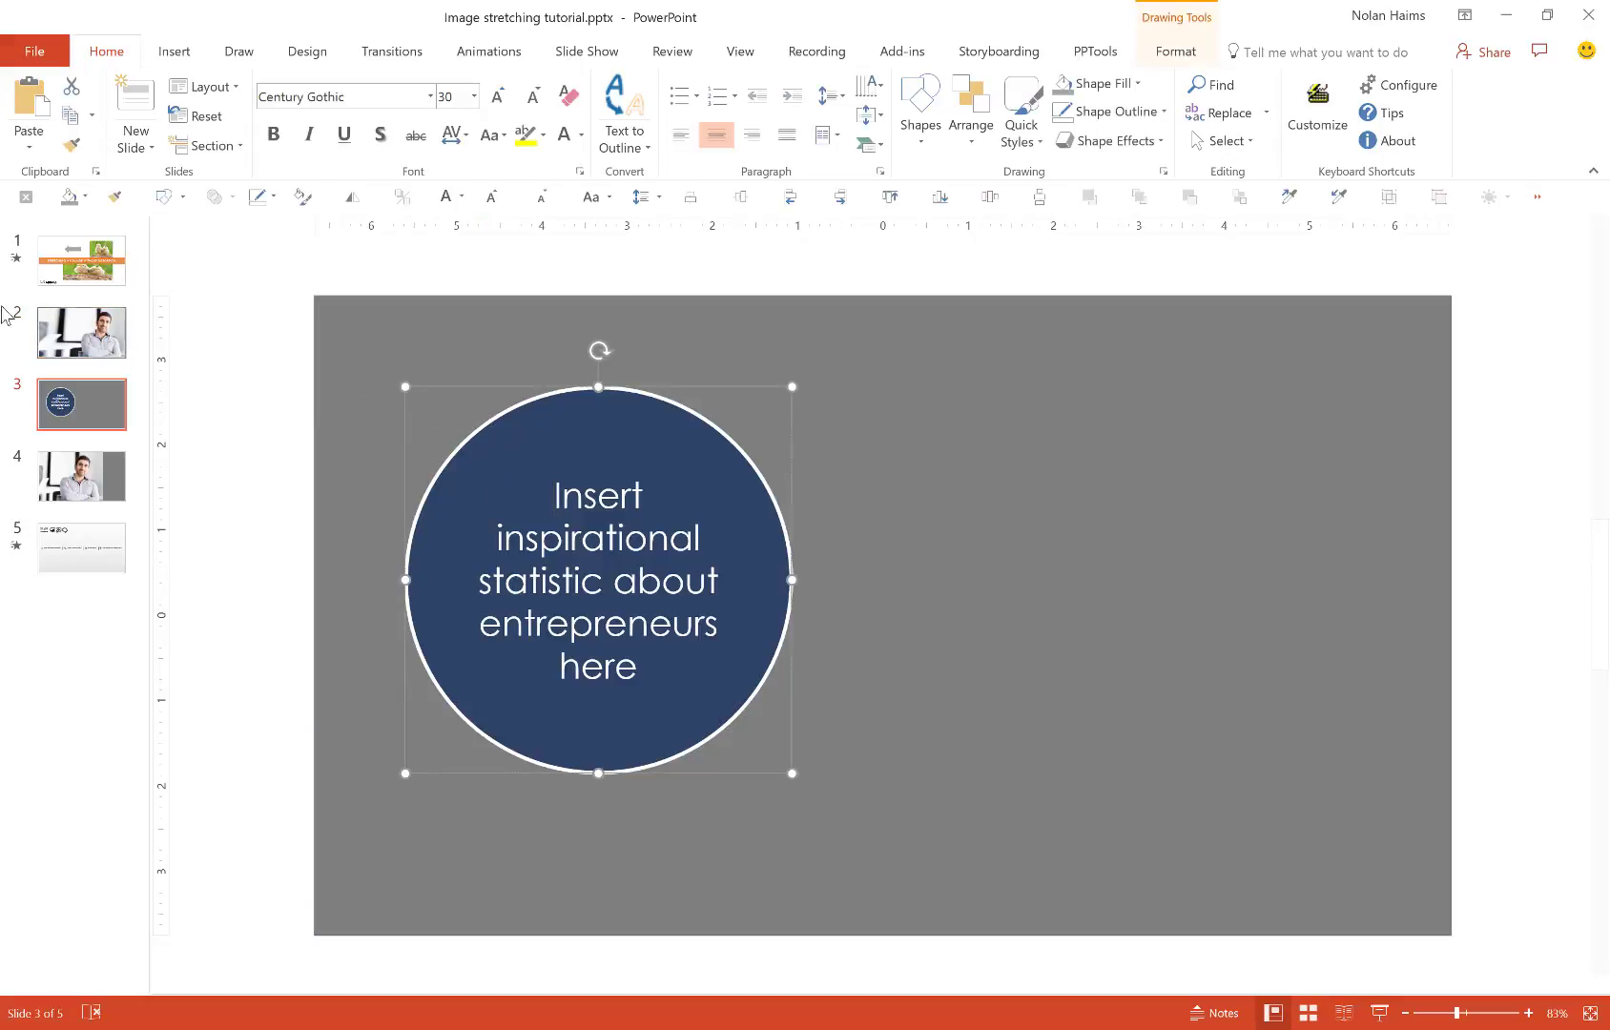
{"action": "left_click", "coordinate": [67, 334]}
{"action": "key", "text": "ctrl+v"}
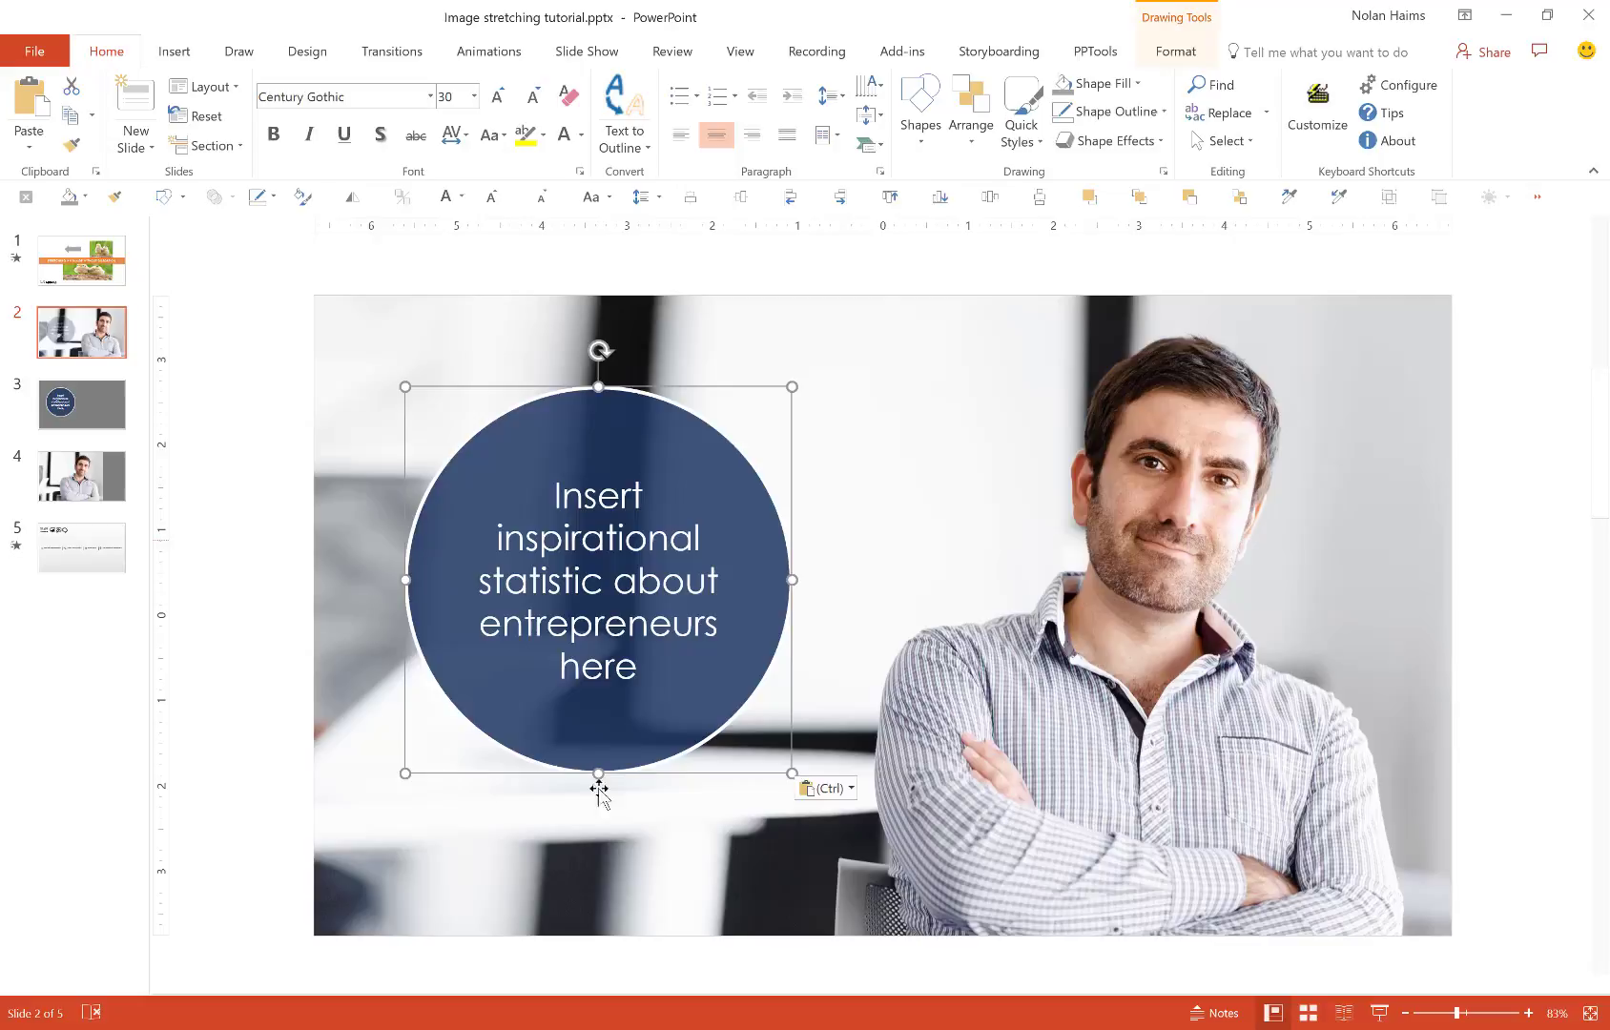
{"action": "left_click", "coordinate": [276, 568]}
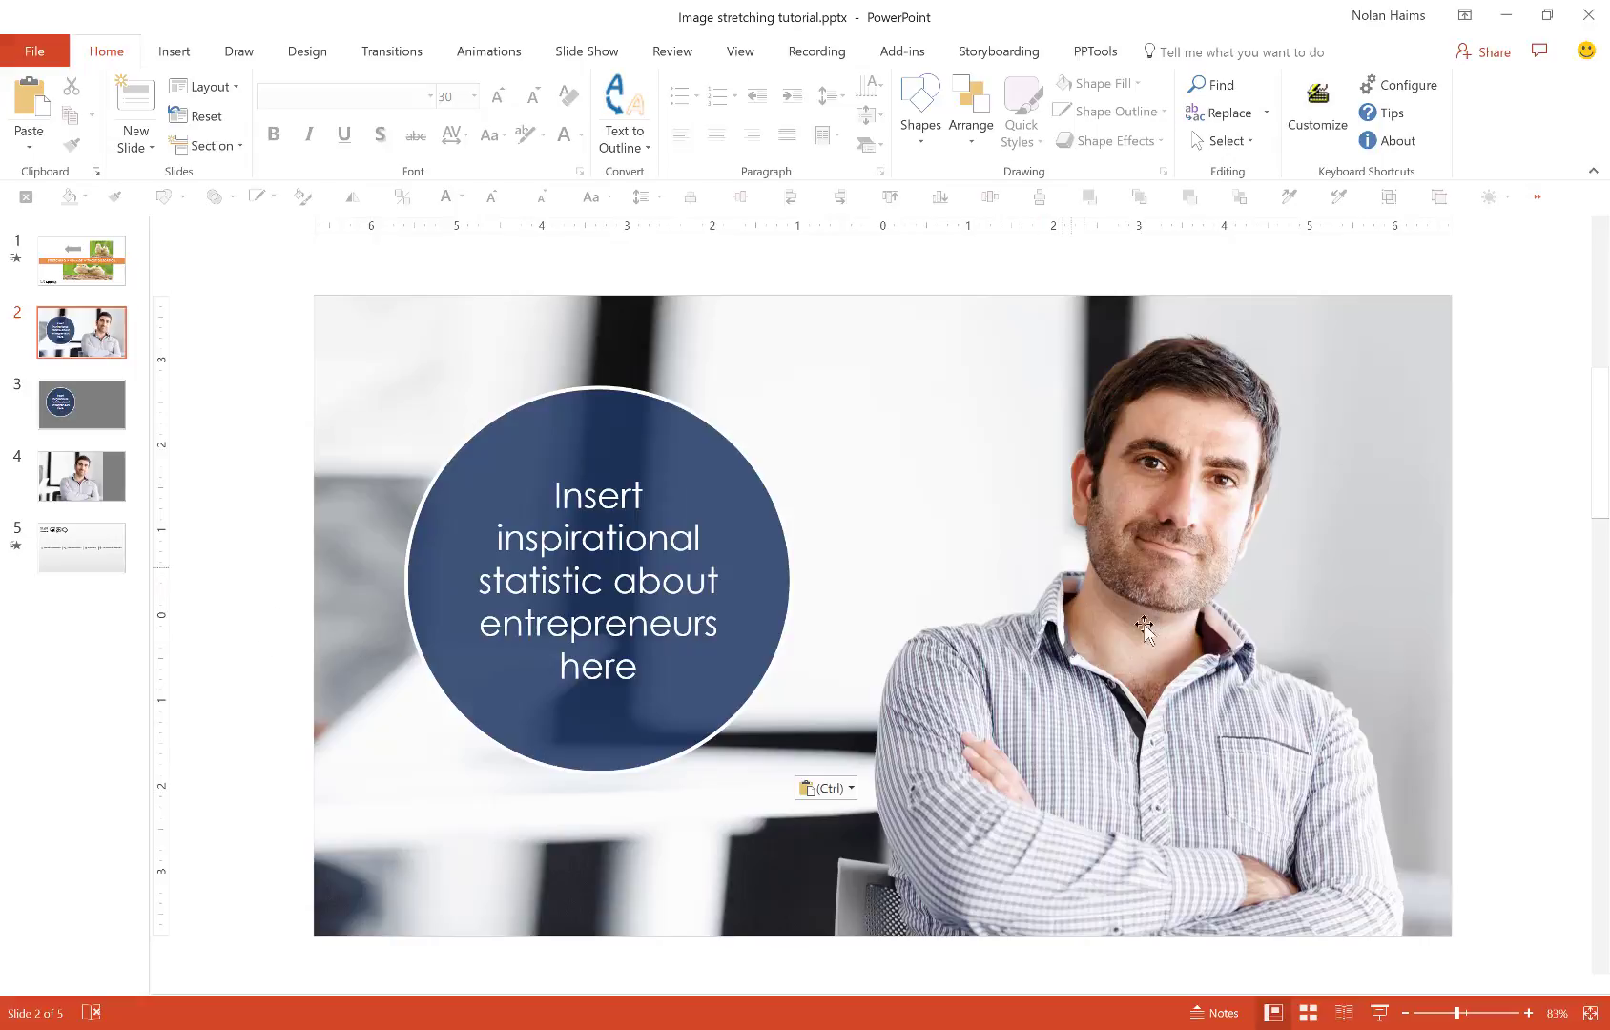
{"action": "left_click", "coordinate": [113, 467]}
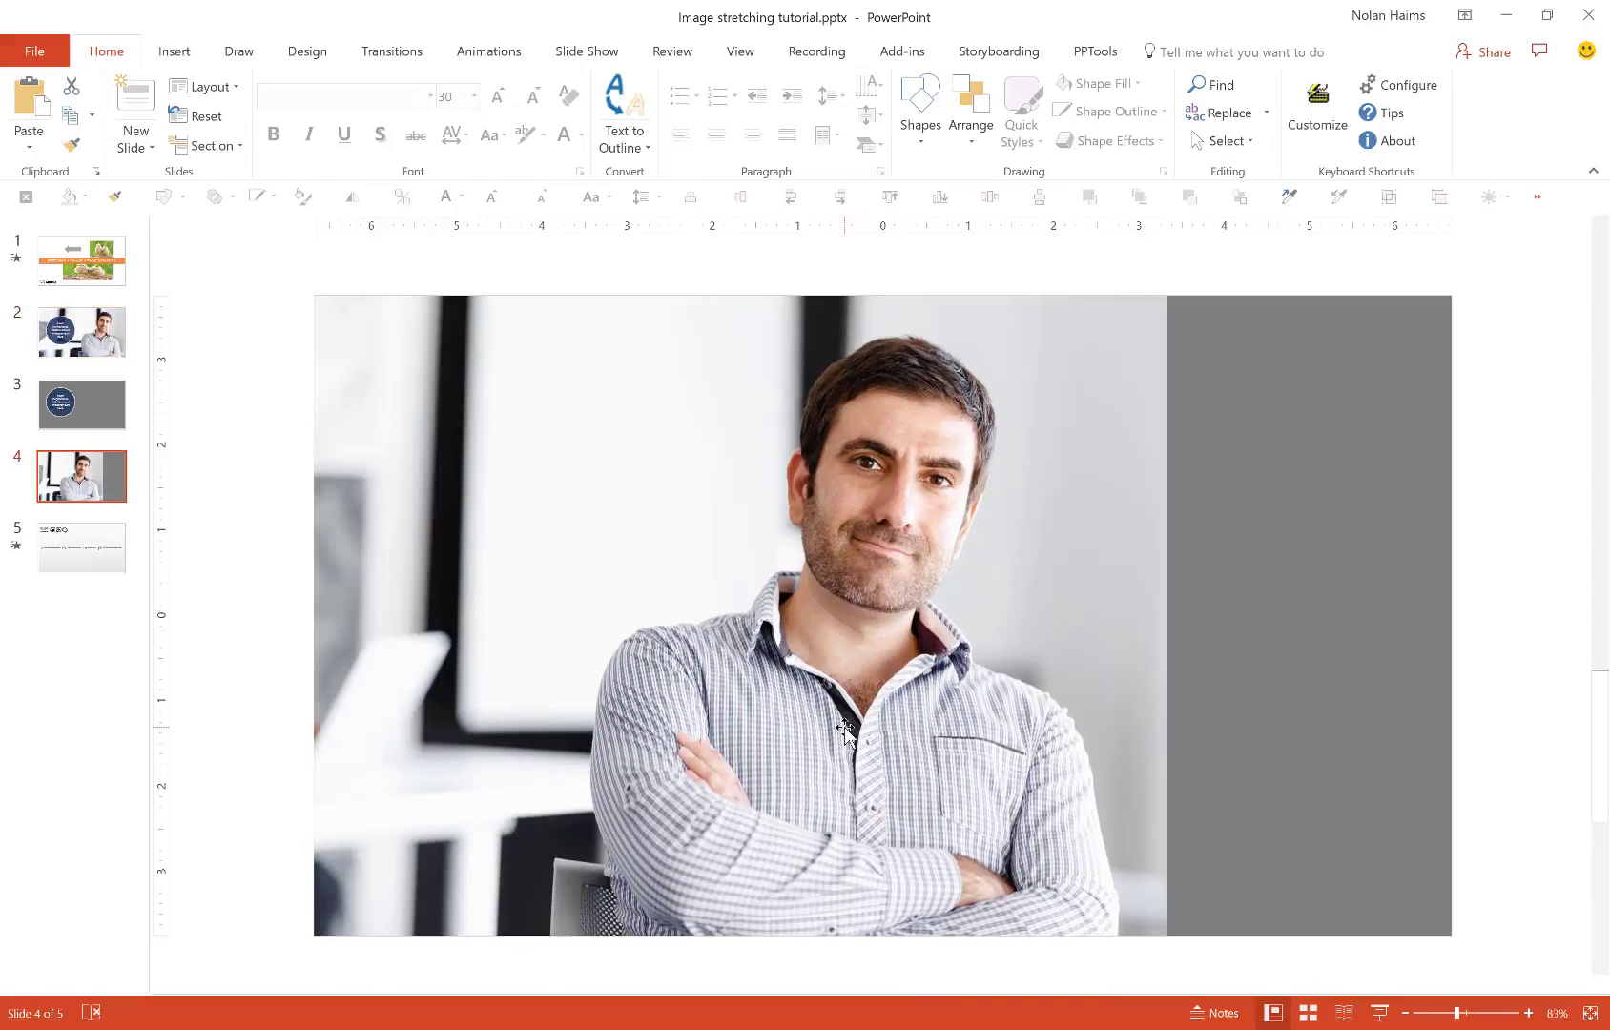
Drag slide 4's thin photo strip rightward to the slide's right edge, covering the grey panel.
{"action": "left_click", "coordinate": [1158, 468]}
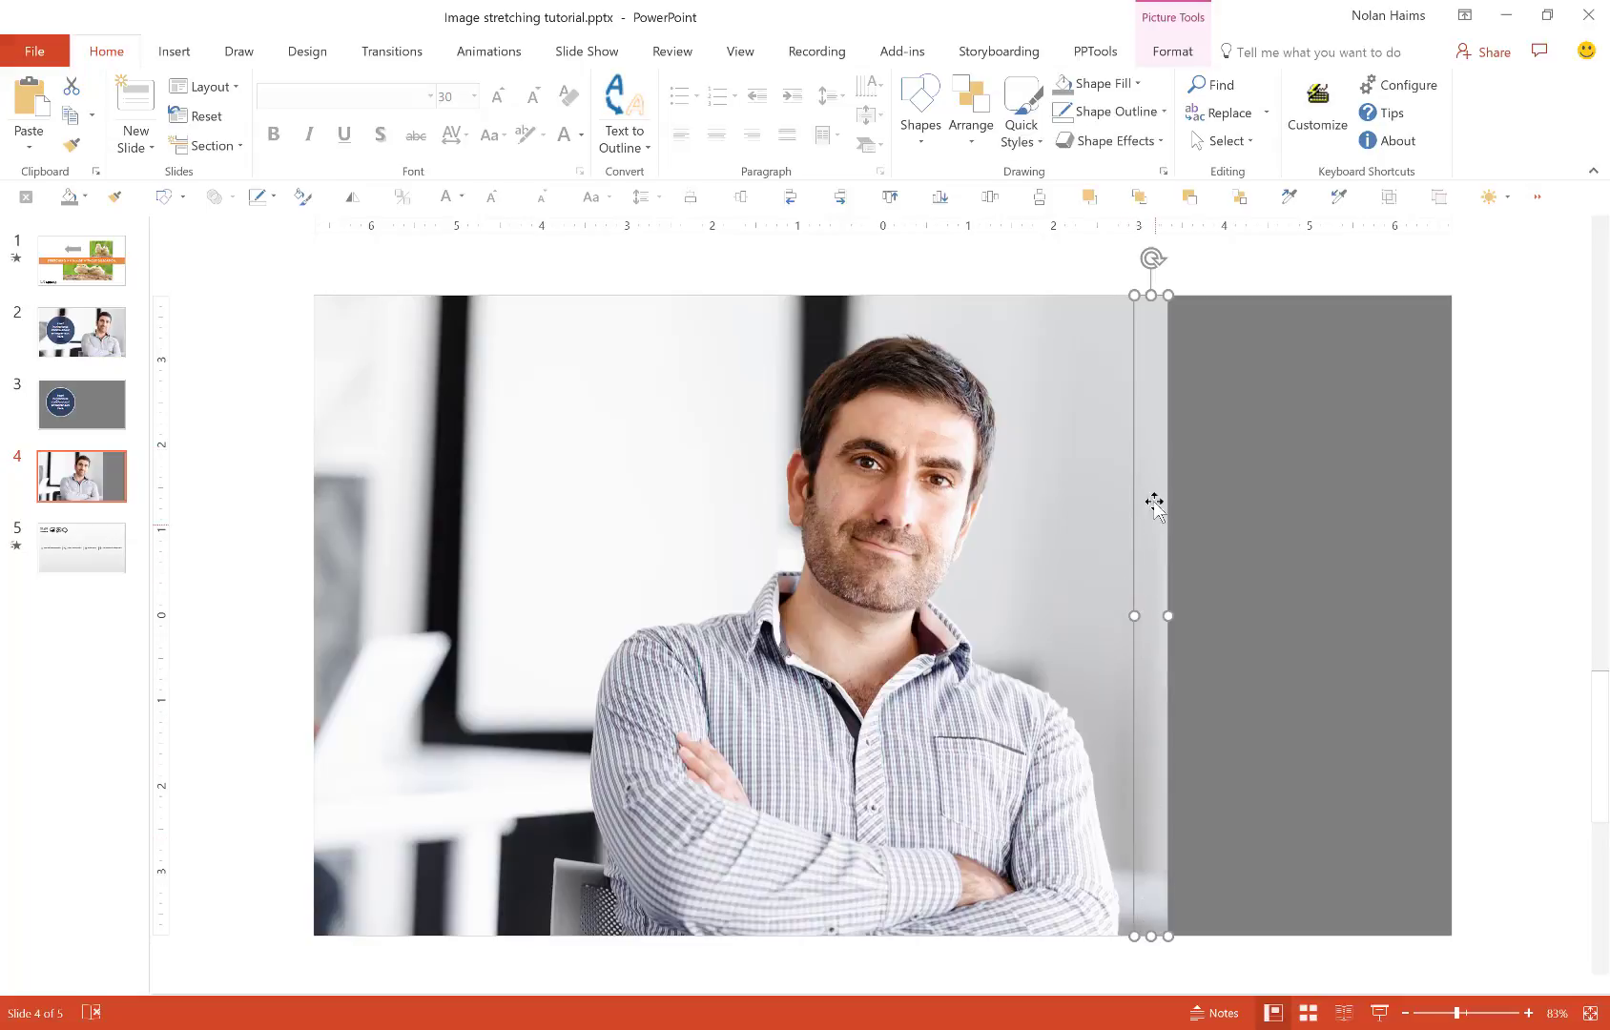
{"action": "left_click_drag", "start_coordinate": [1151, 518], "coordinate": [1449, 644]}
{"action": "left_click", "coordinate": [1524, 749]}
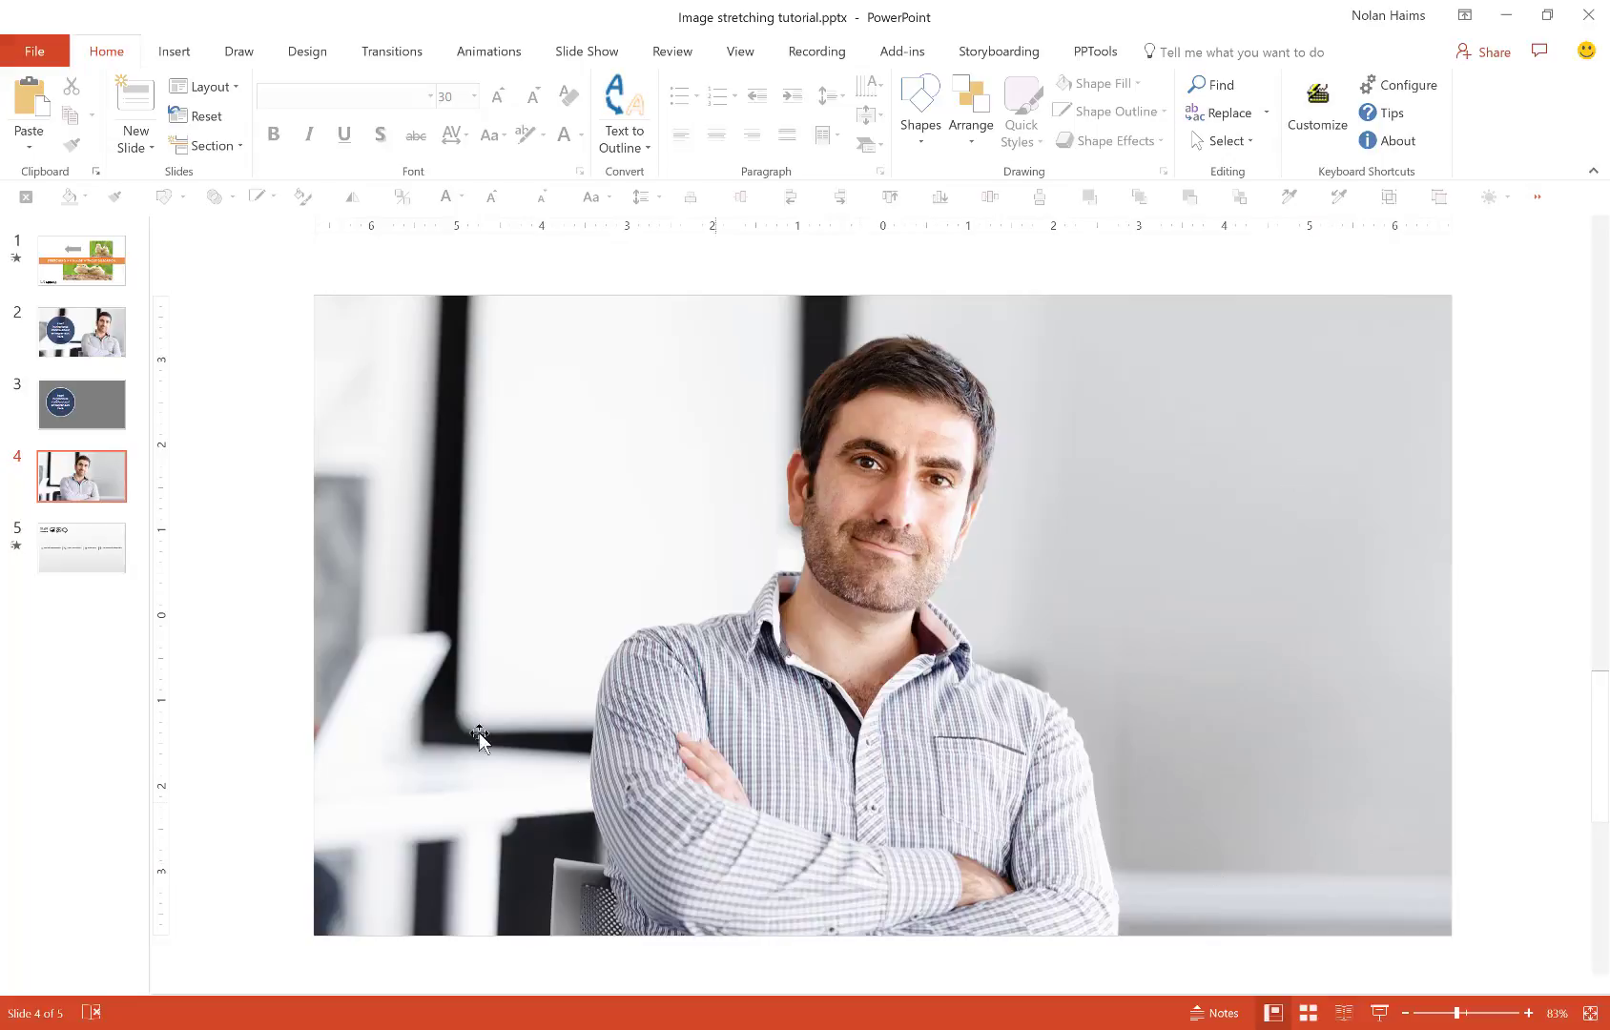
{"action": "left_click", "coordinate": [449, 576]}
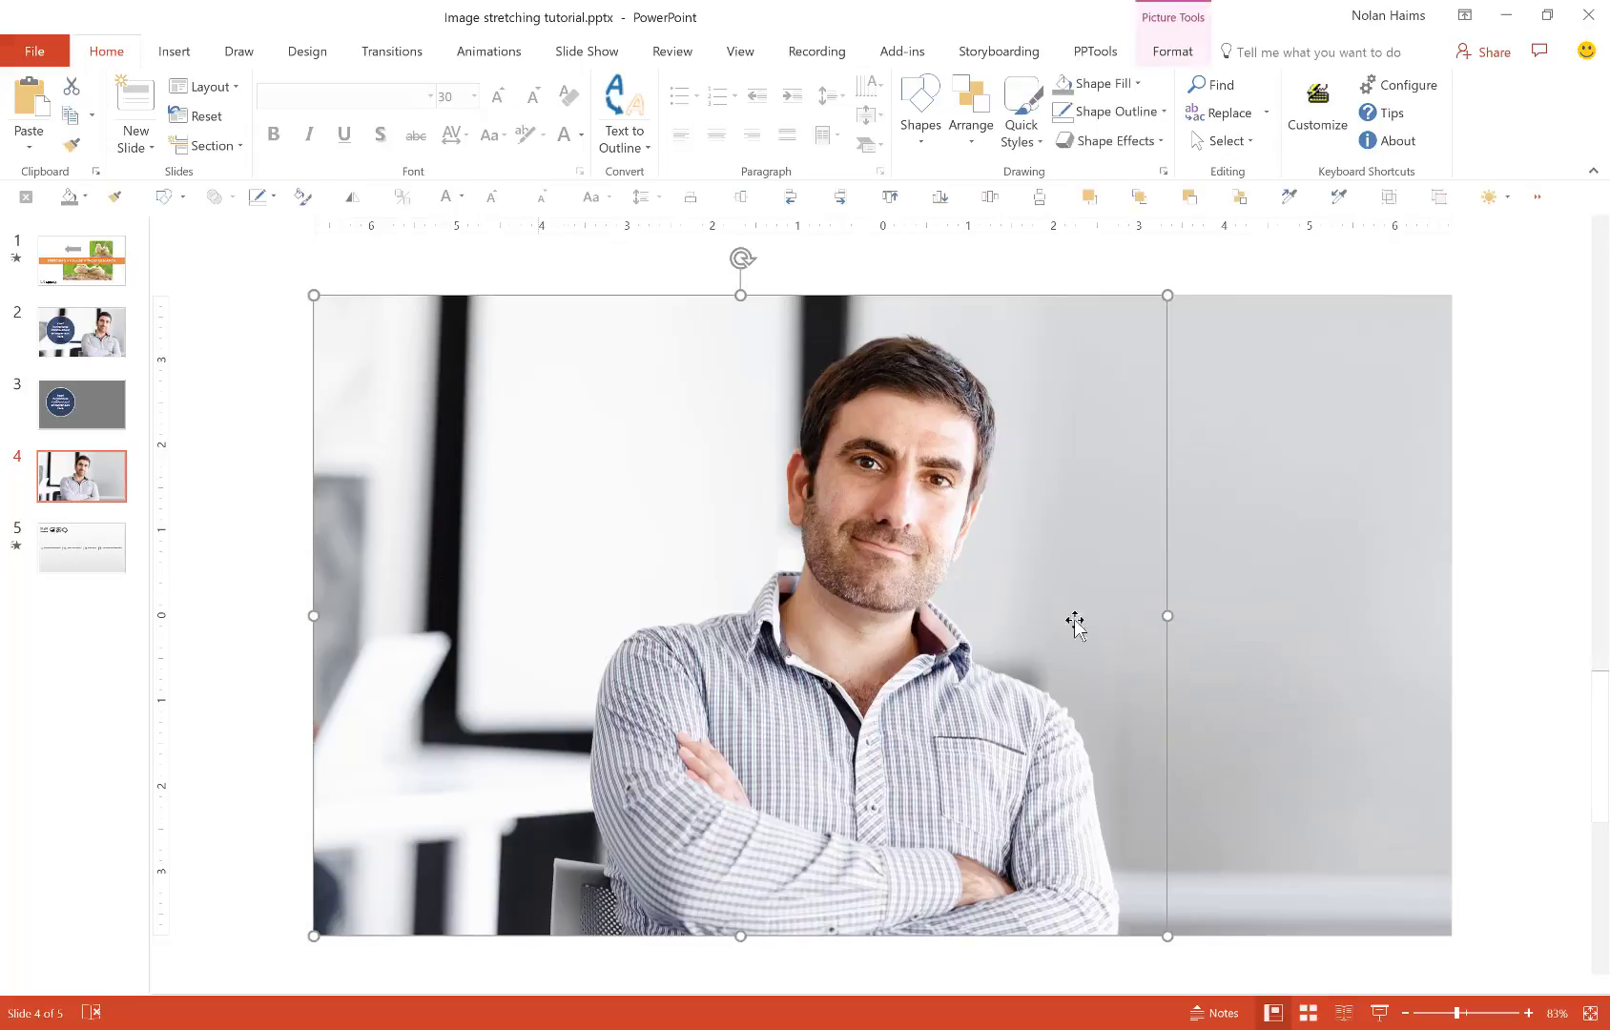
{"action": "left_click", "coordinate": [1383, 689], "text": "shift"}
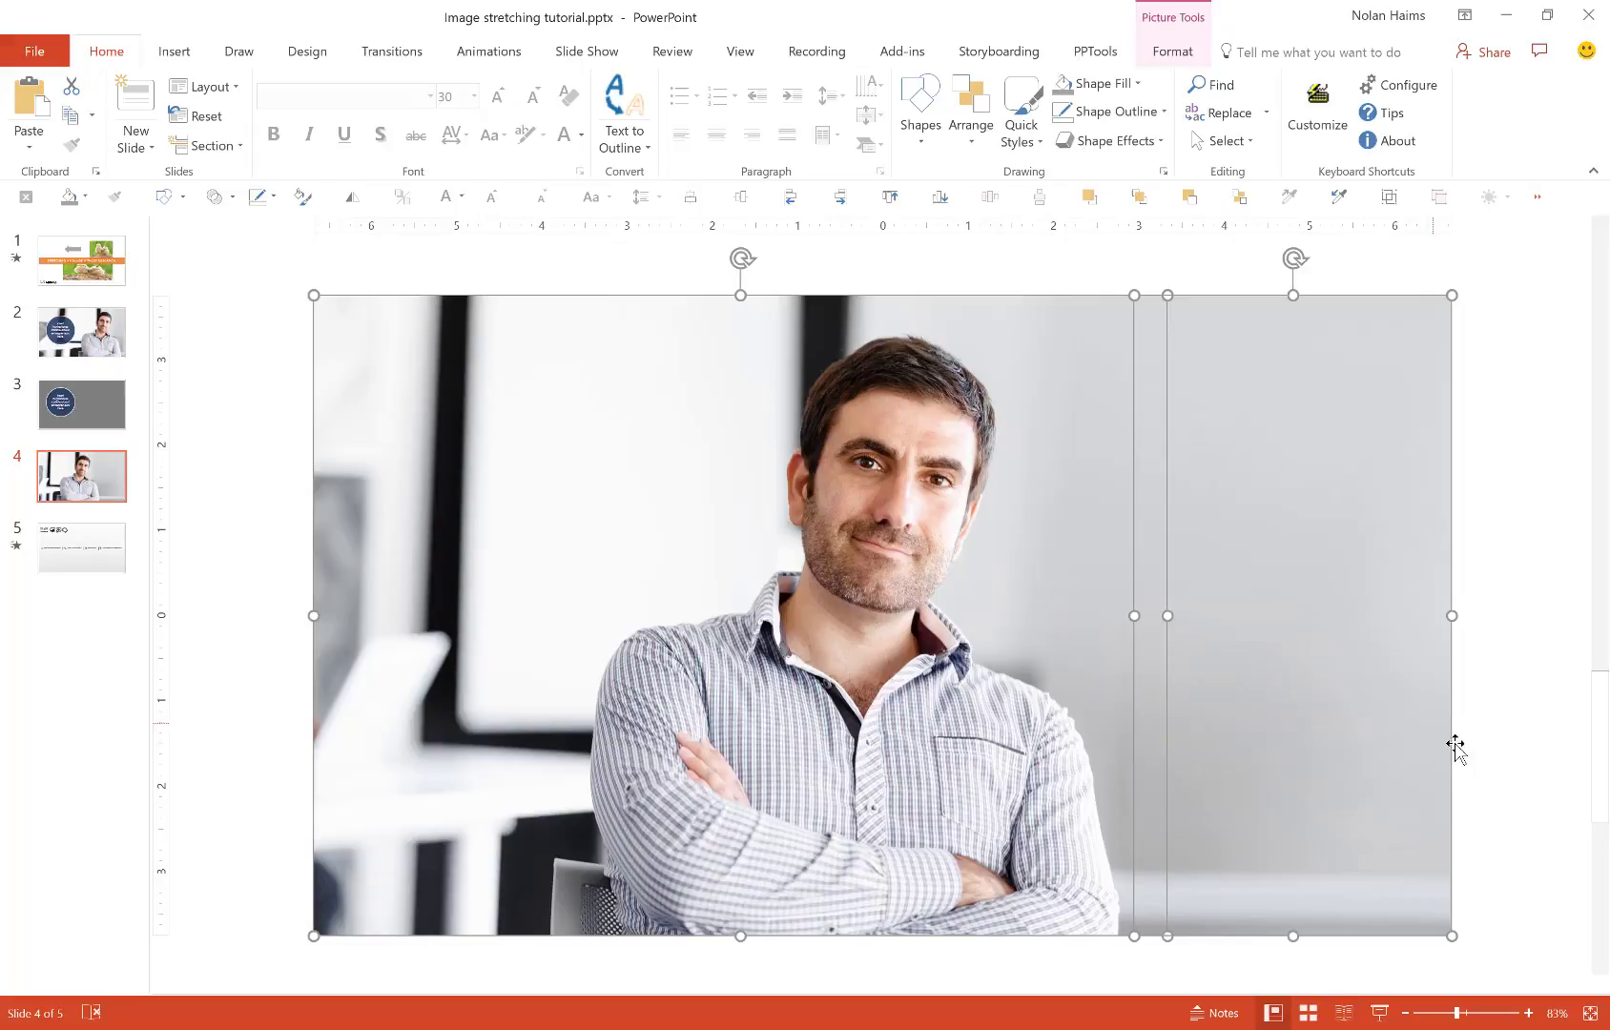
{"action": "left_click", "coordinate": [1481, 776]}
{"action": "left_click", "coordinate": [1271, 551]}
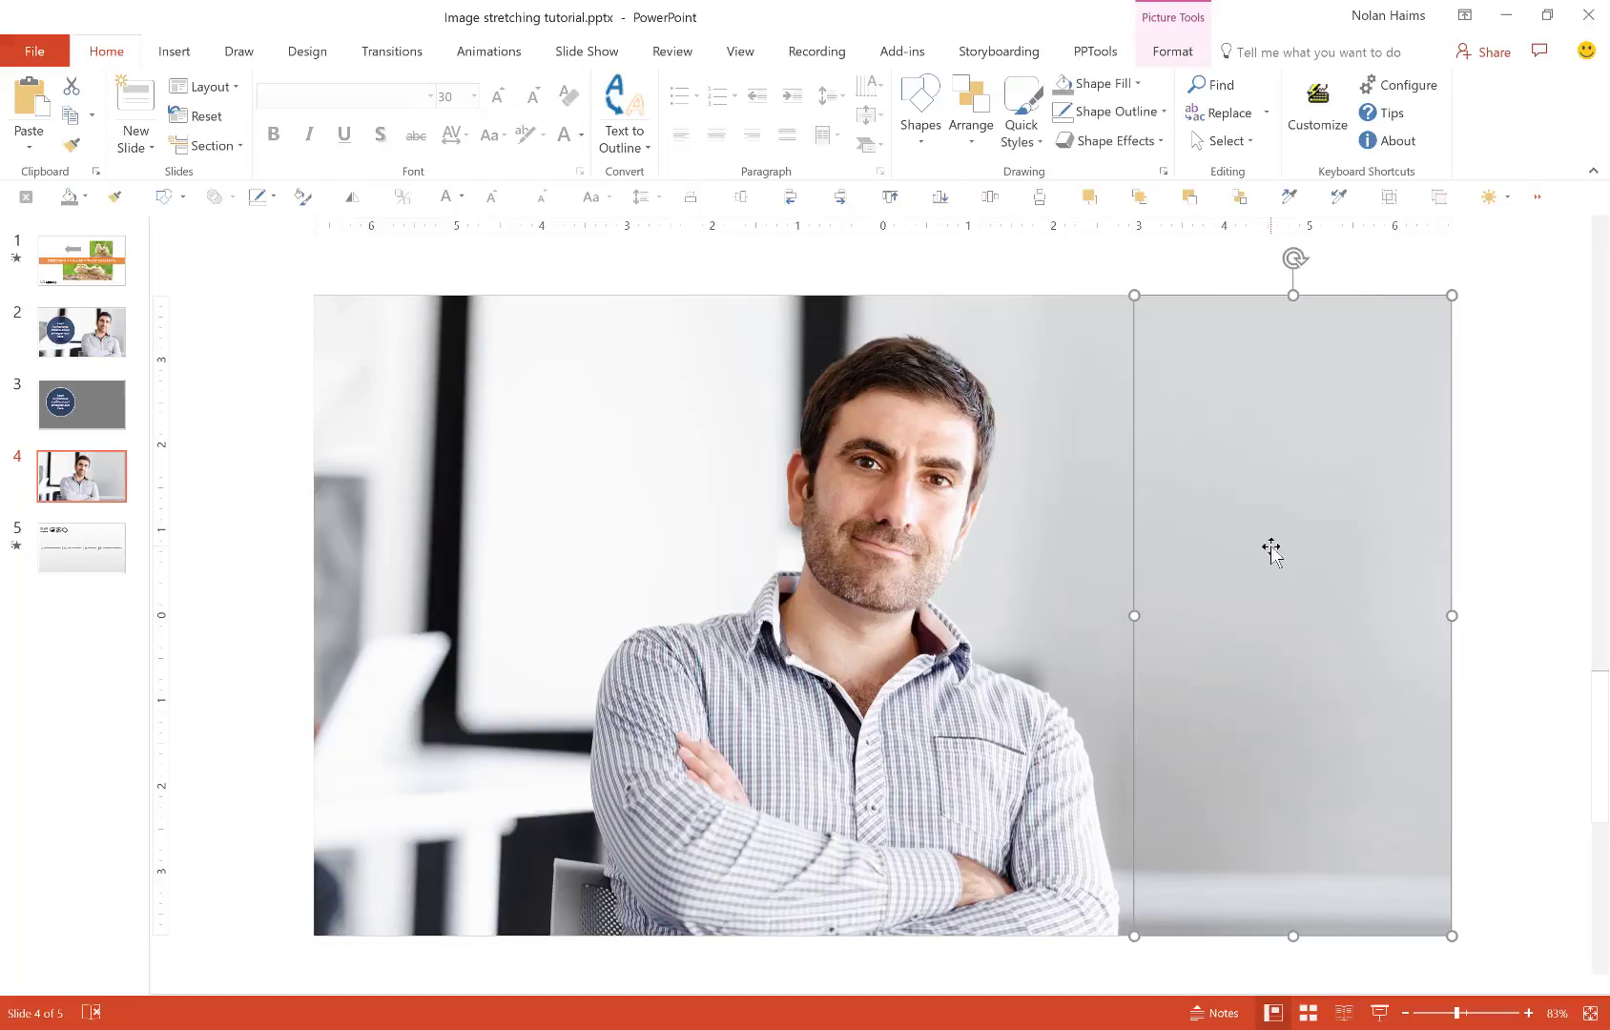
{"action": "key", "text": "Delete"}
{"action": "key", "text": "ctrl+z"}
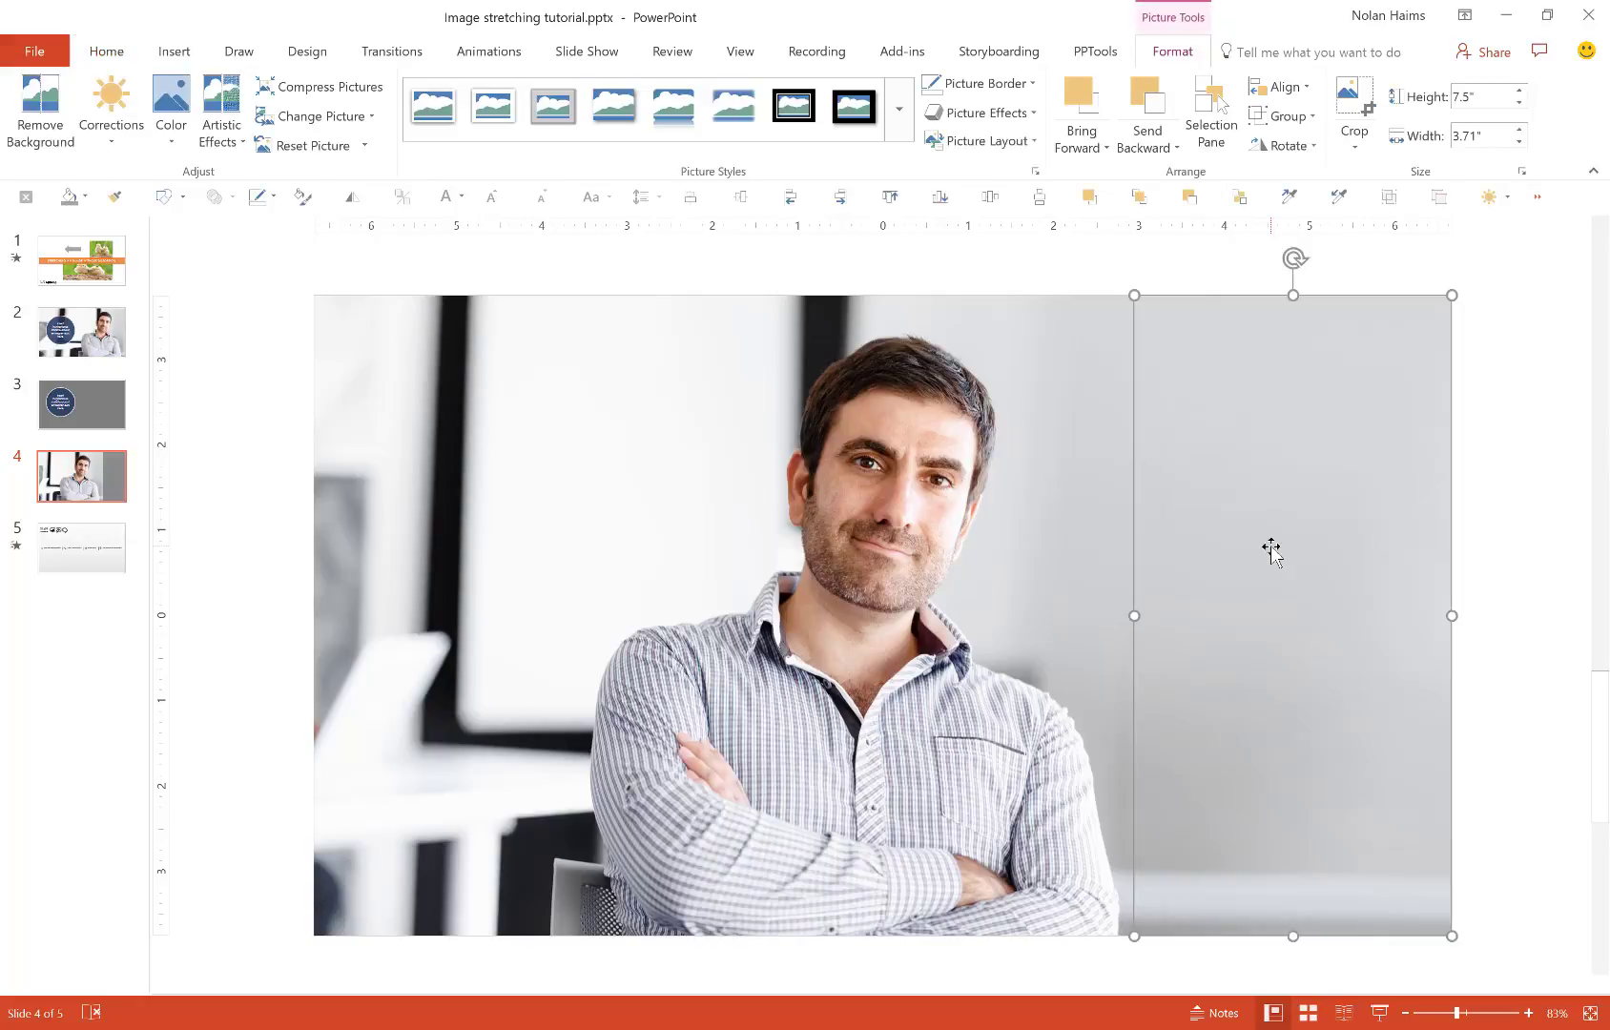
Go to slide 5, the closing slide with the logo, website and podcast links.
{"action": "left_click", "coordinate": [55, 549]}
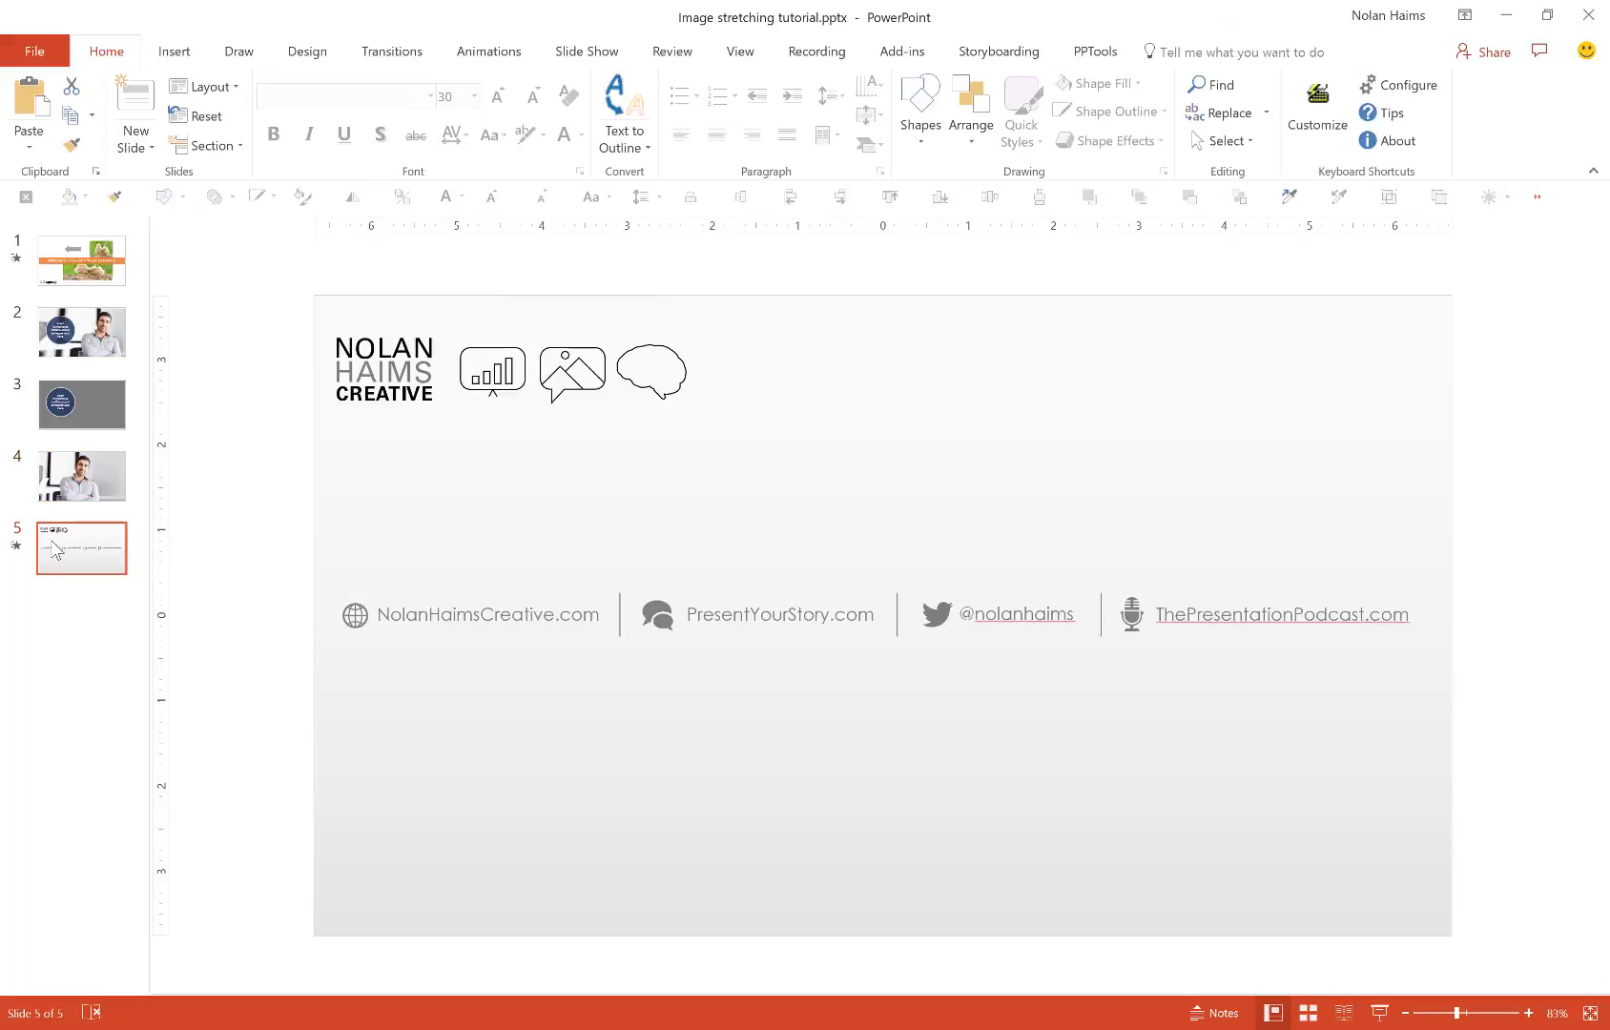